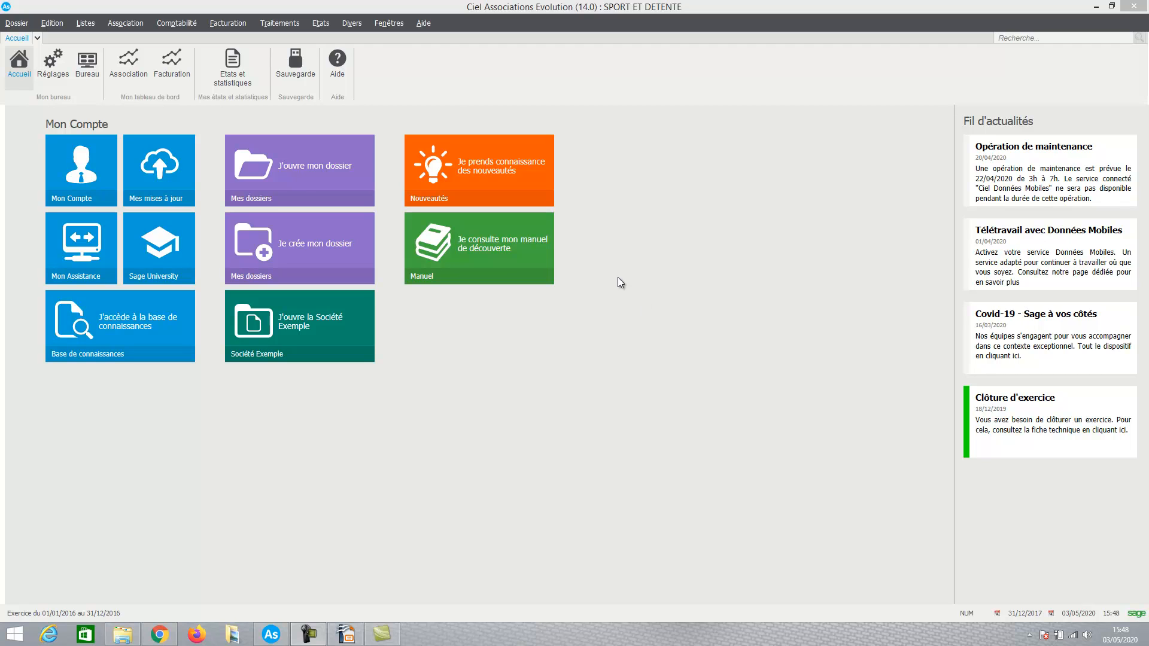
Open the list of quotes and create a new quote in Standard entry mode
click(228, 23)
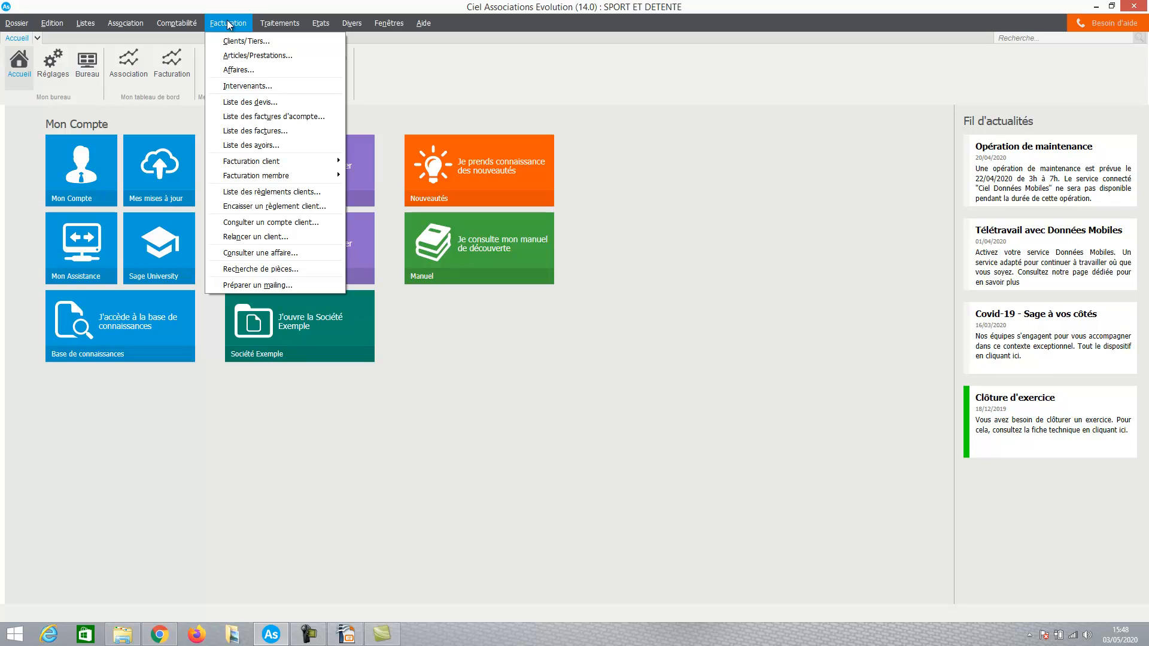
click(240, 103)
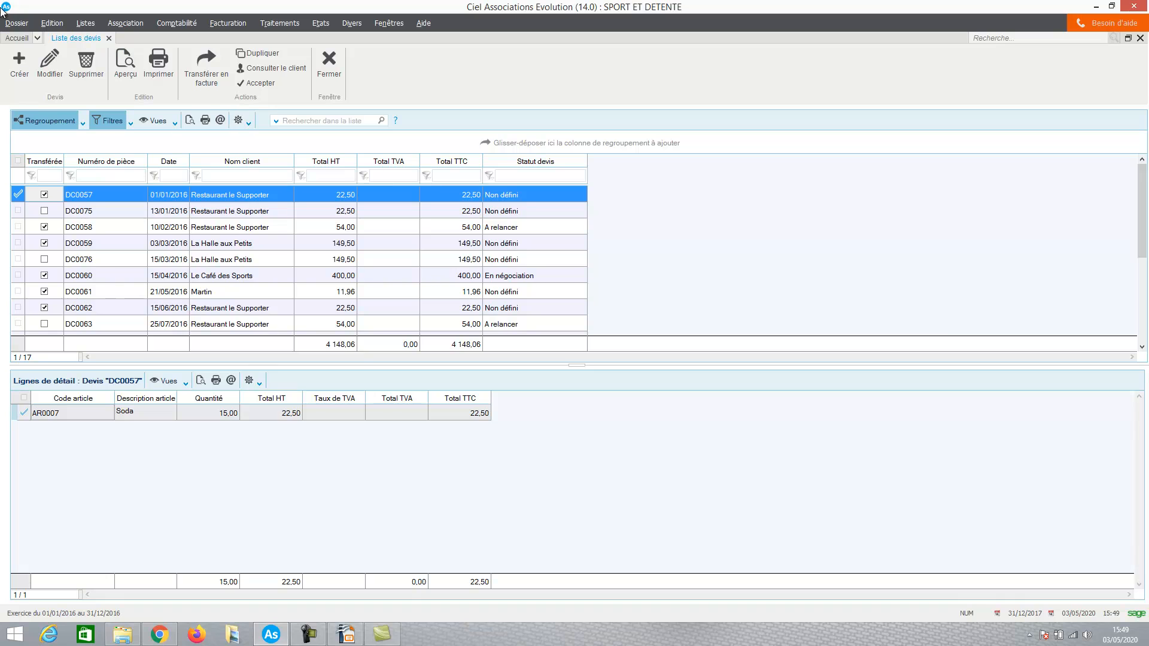
click(16, 66)
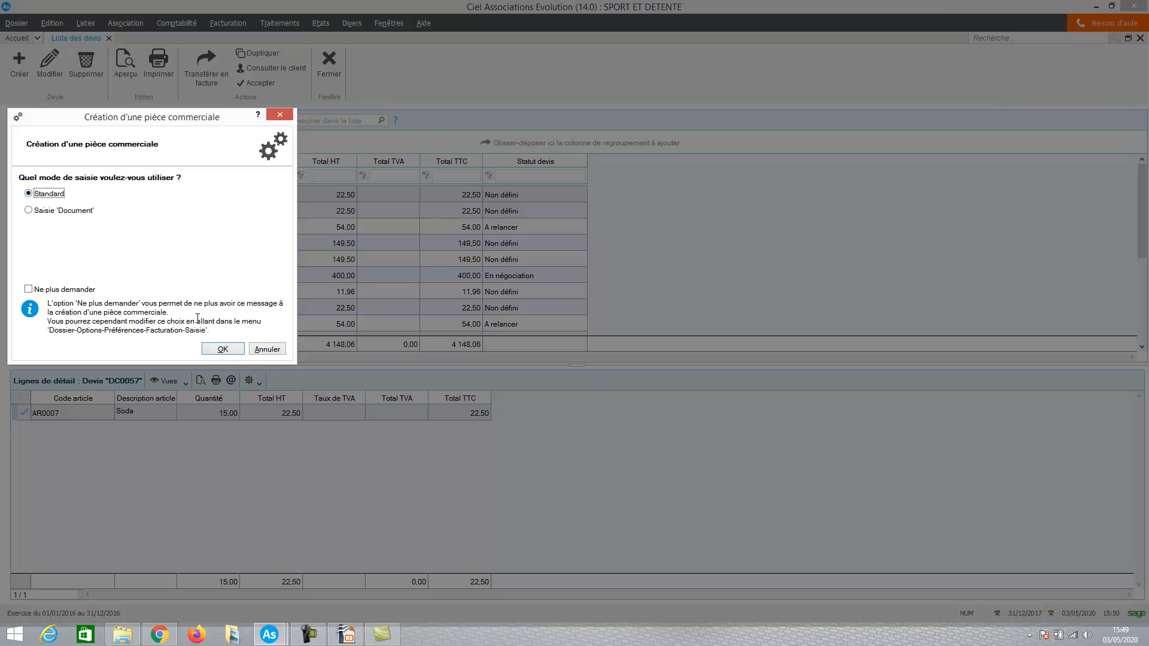
click(224, 353)
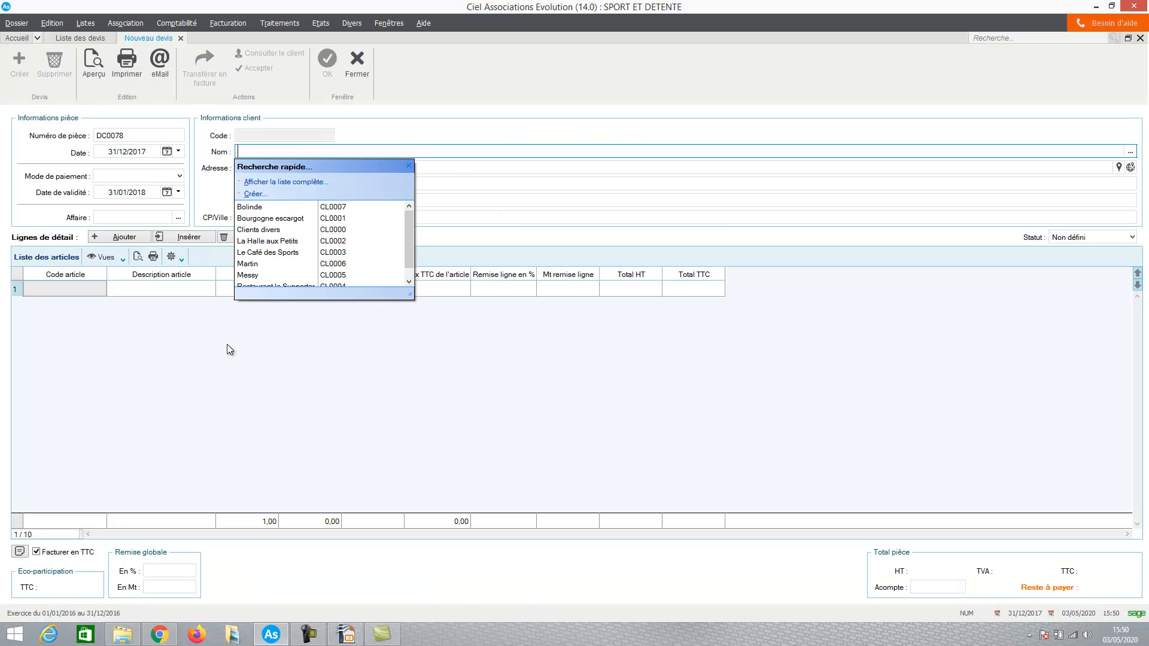
Assign the first listed customer and the "Suivi expo association" project (AFF001) to the new quote
click(248, 207)
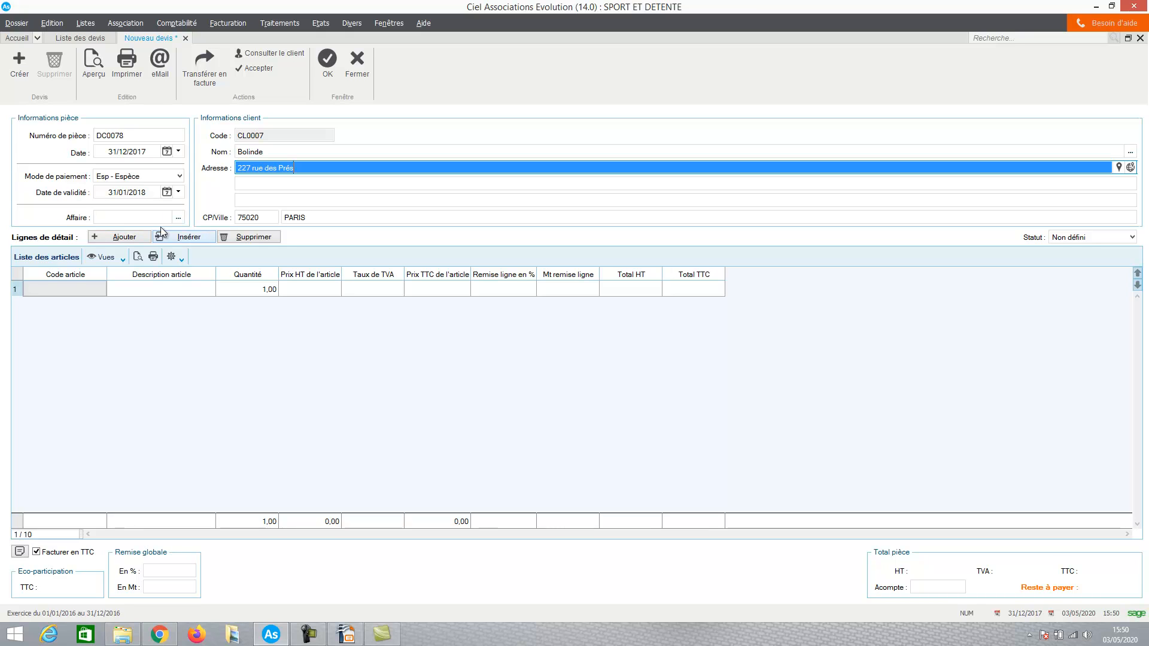
click(181, 217)
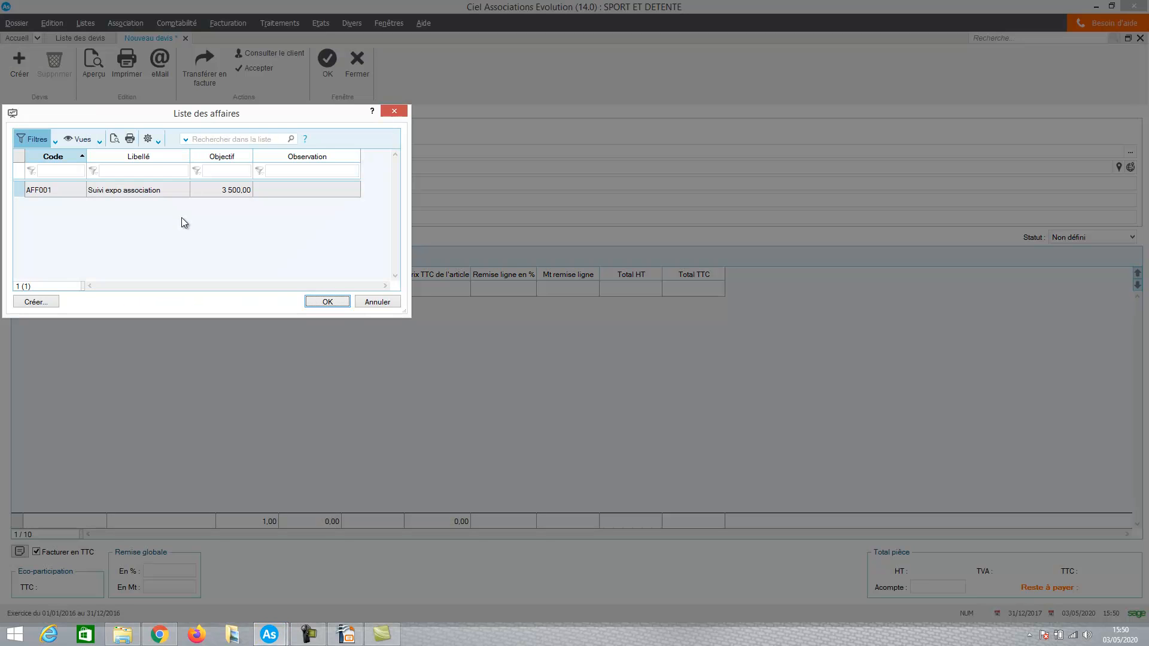
double_click(155, 190)
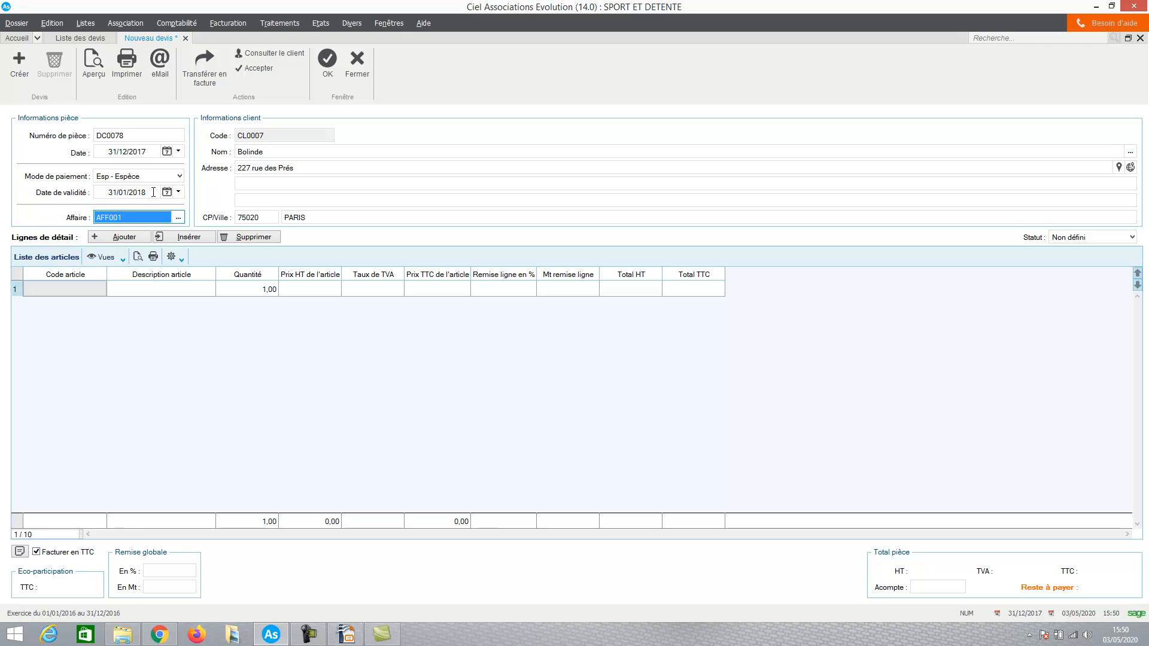
Fill the first detail line with the article Fanions (AR0005) and a quantity of 50
click(80, 288)
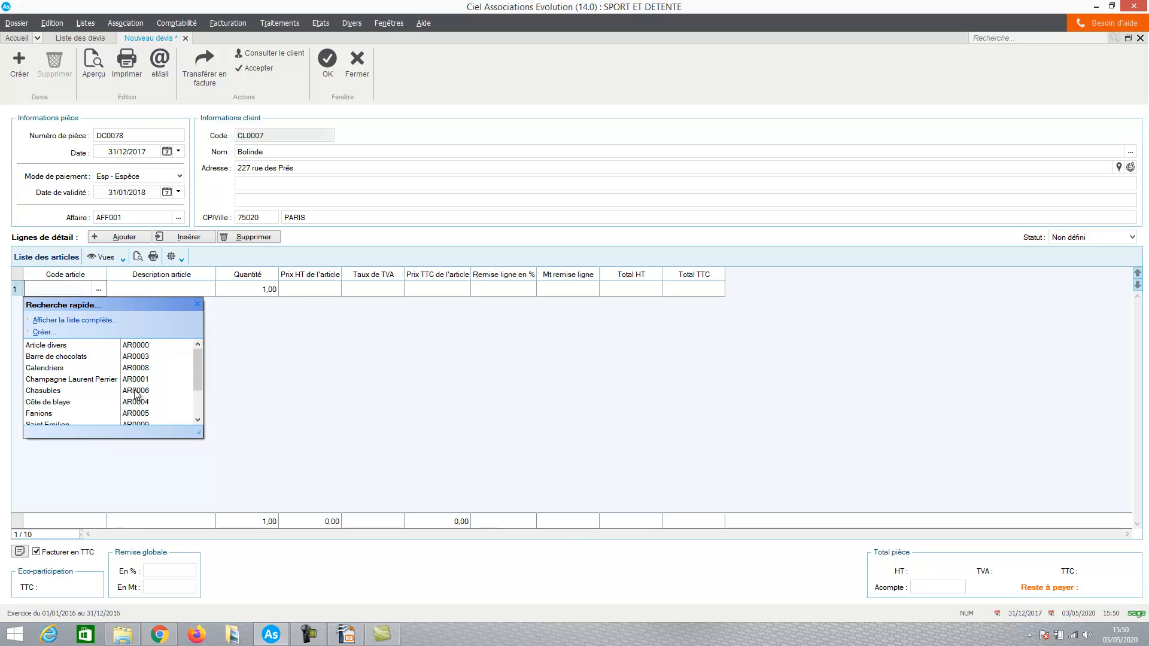
drag(199, 357, 197, 390)
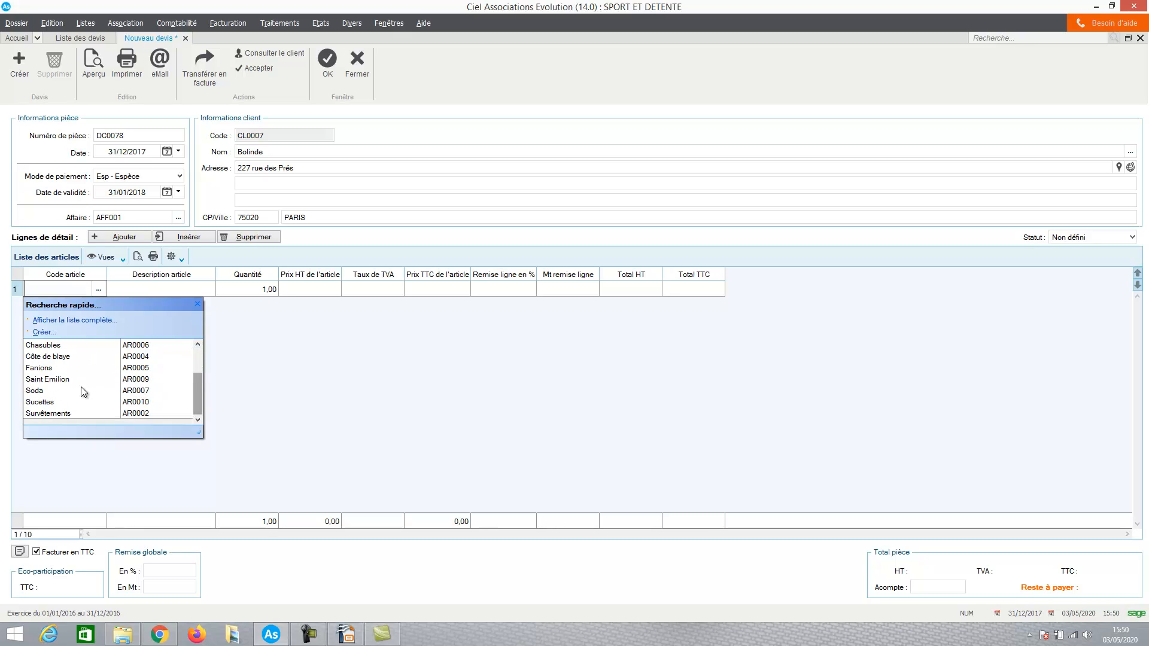
click(37, 368)
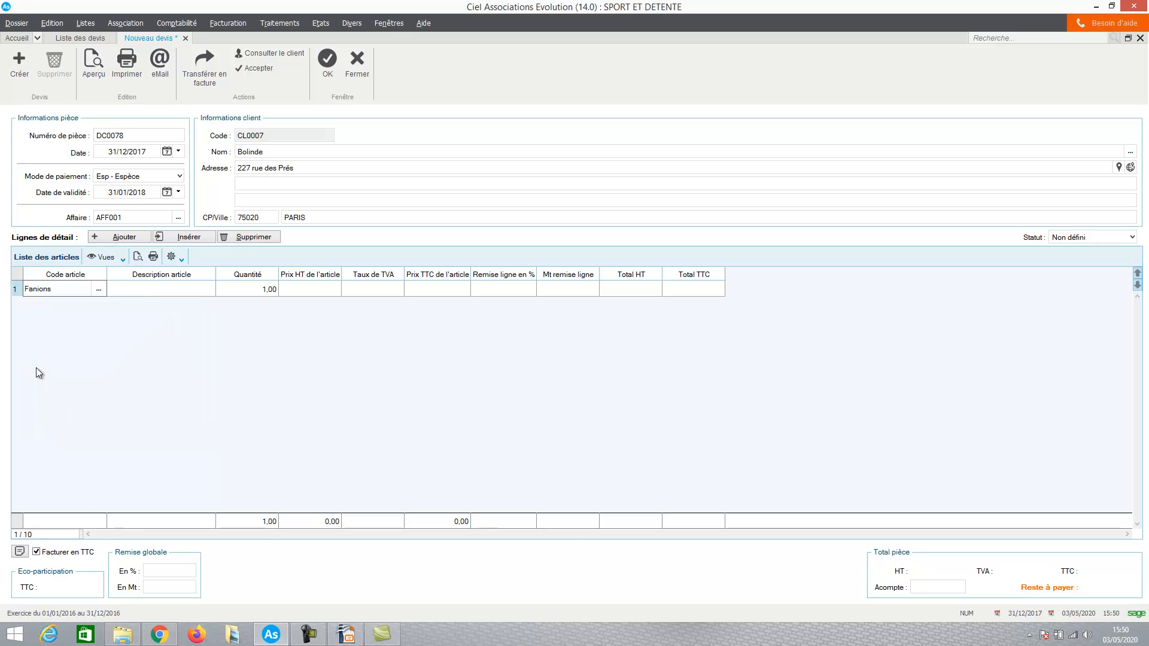
click(160, 289)
click(250, 289)
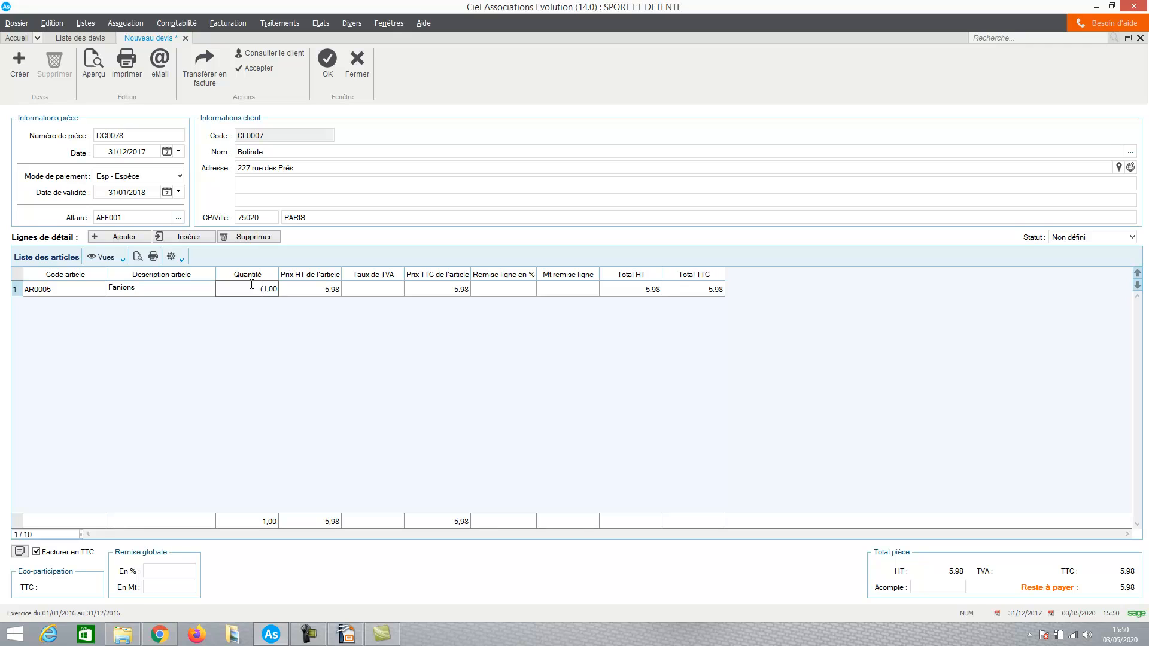
key(Caps_Lock)
text(50)
key(Return)
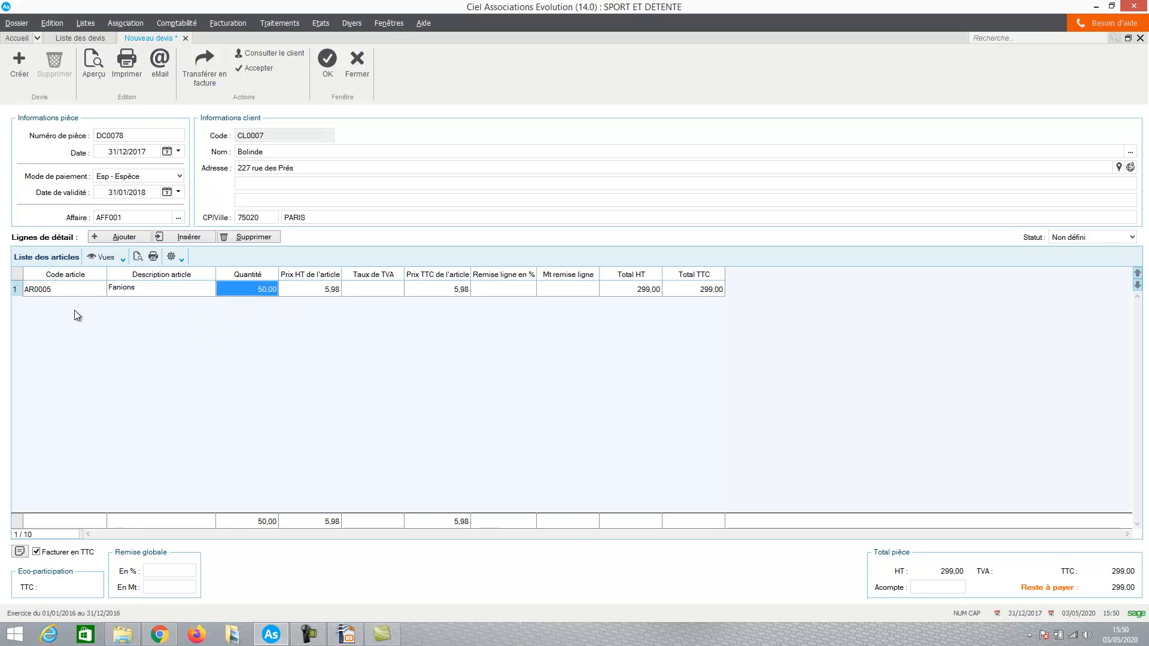
Add a second detail line for Saint Emilion (AR0009) and choose Non défini as the quote status
click(113, 241)
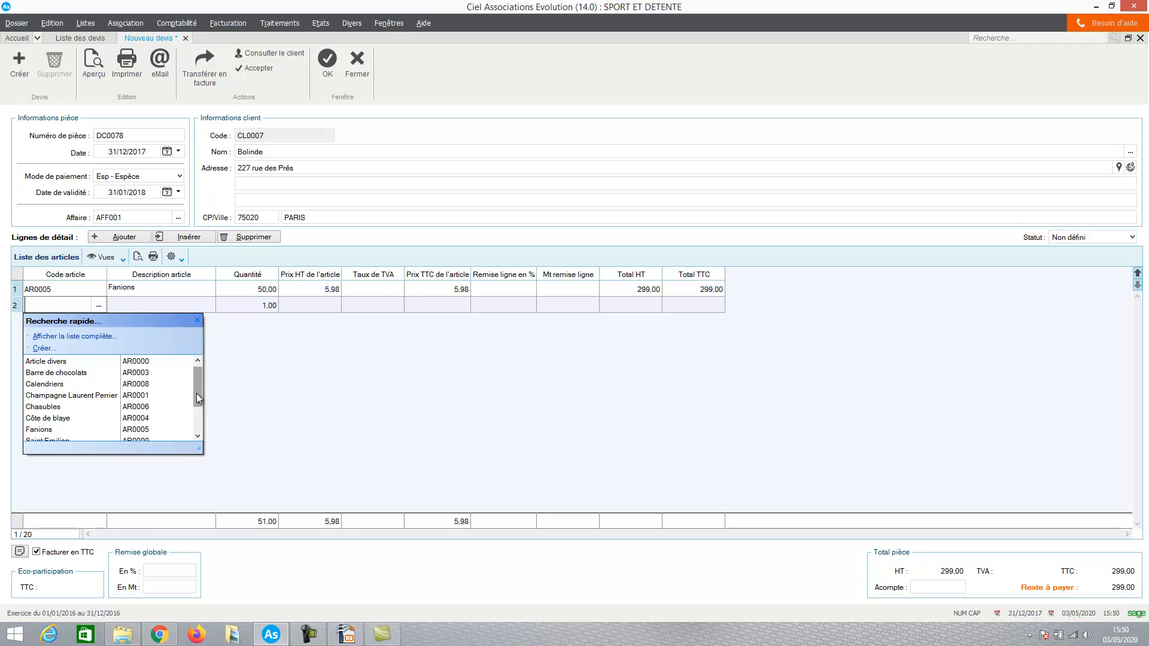
drag(196, 393, 196, 417)
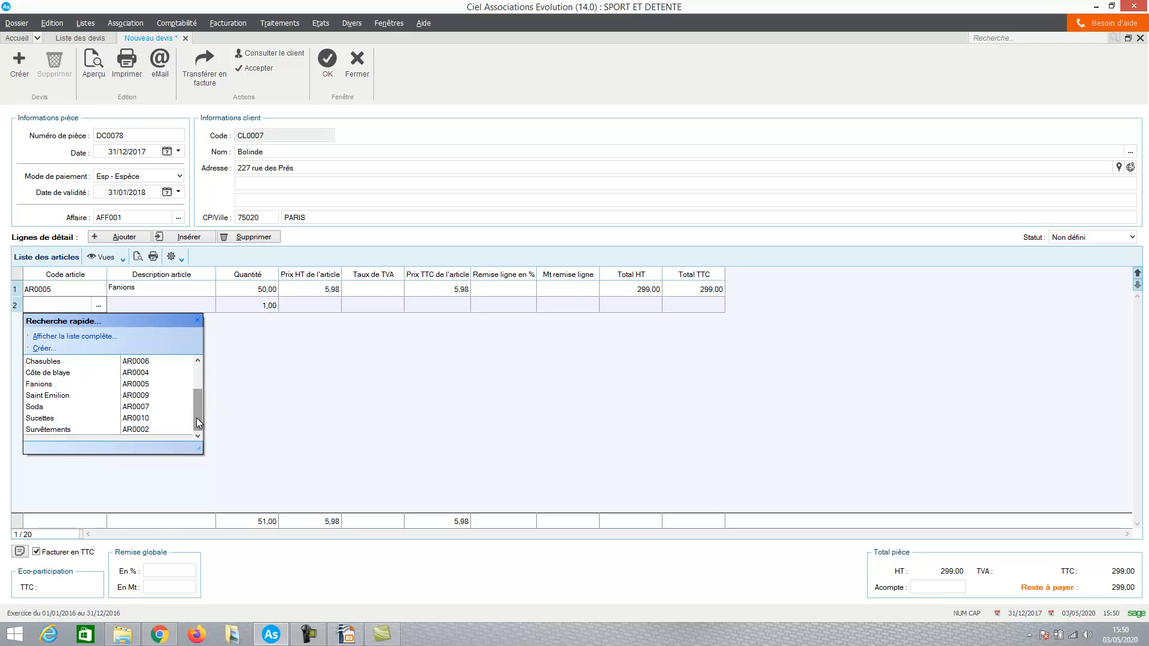
click(45, 394)
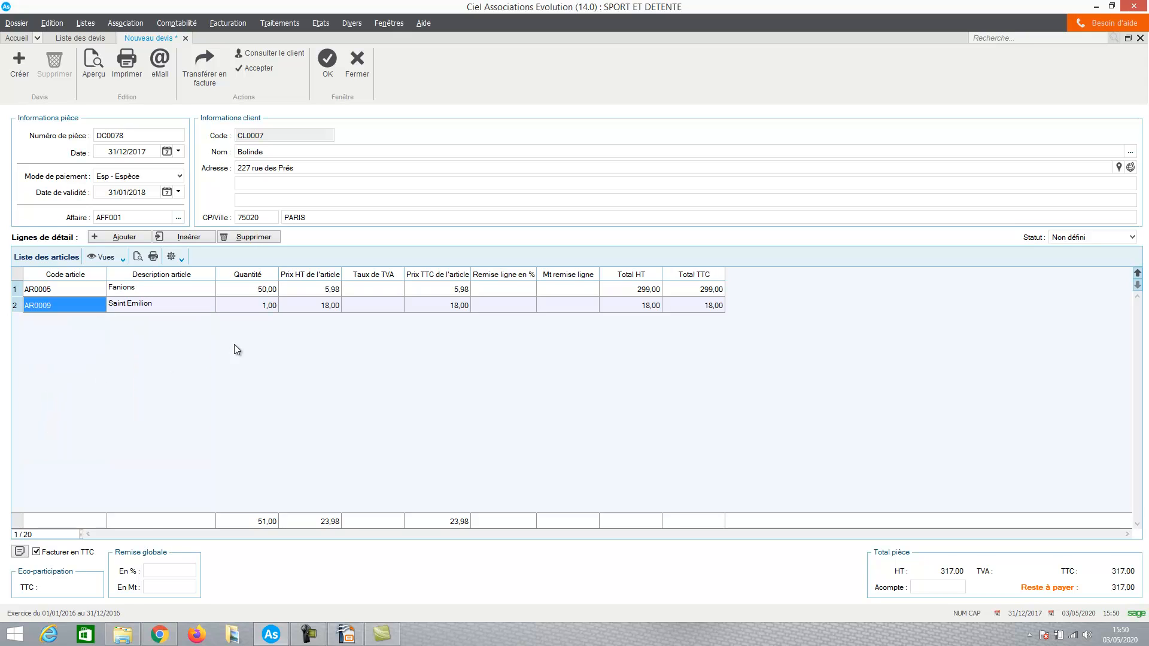
click(1073, 241)
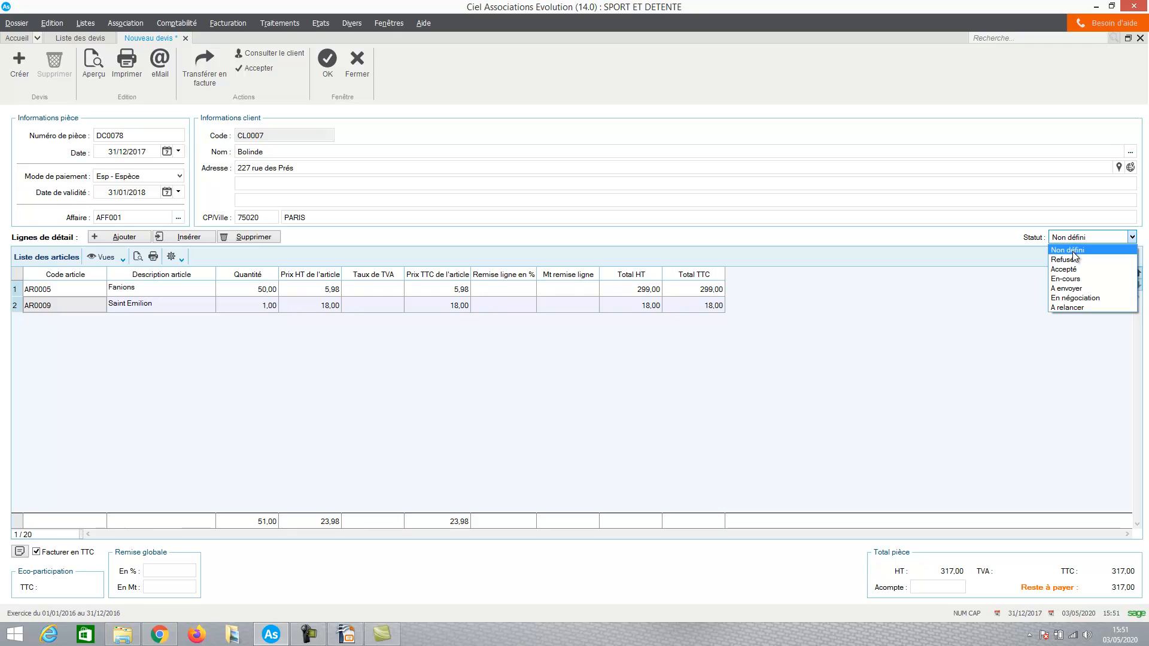
click(1073, 254)
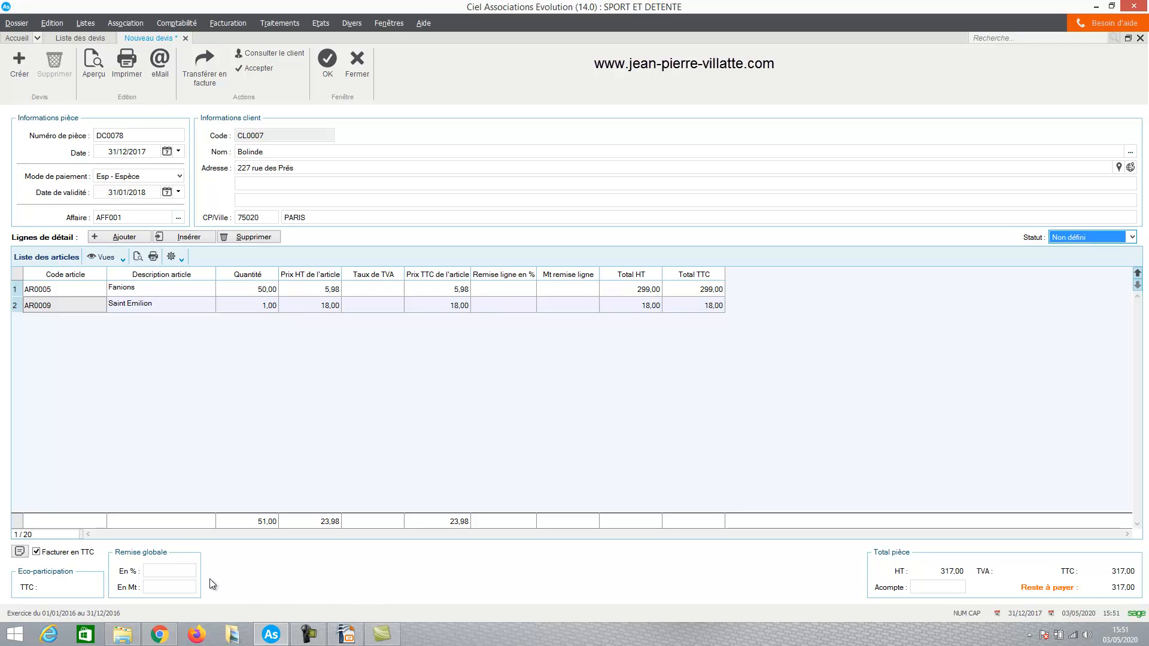
Apply a 10% line discount to Fanions and a 5% global discount to the quote
click(518, 291)
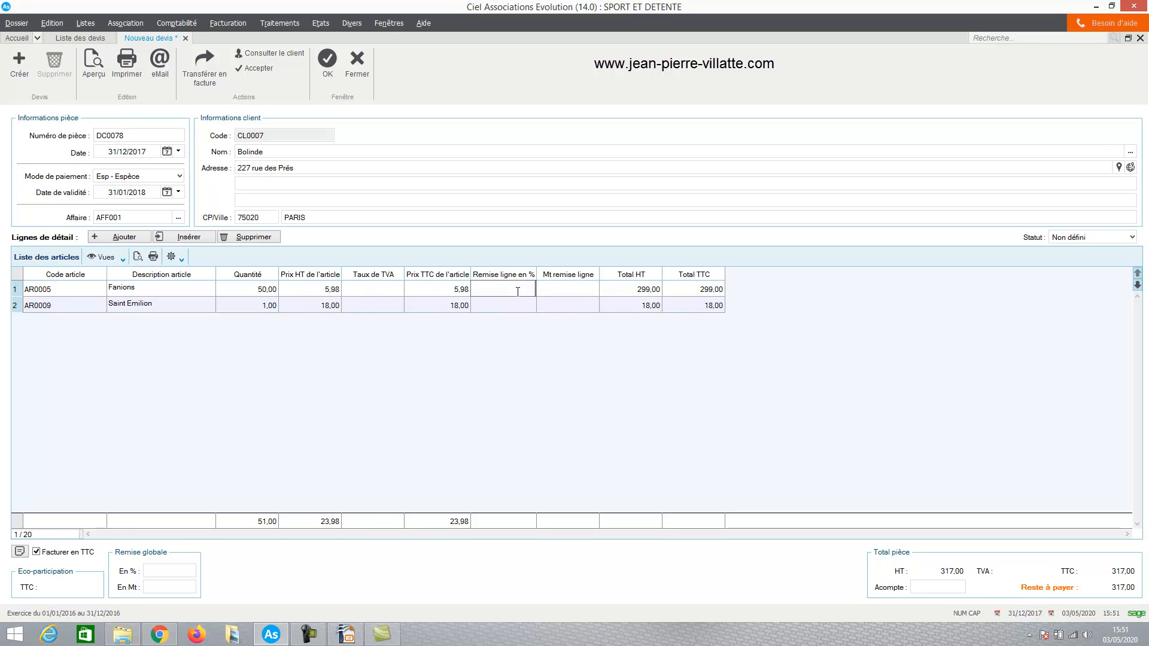
text(10)
key(Return)
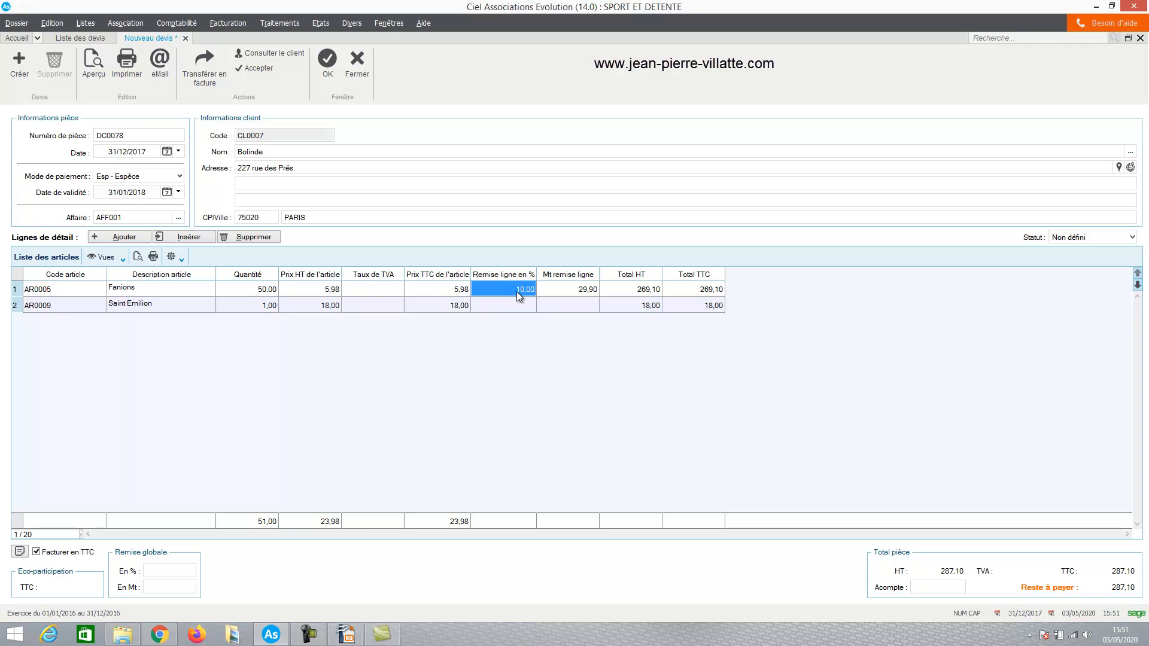
click(172, 571)
key(Tab)
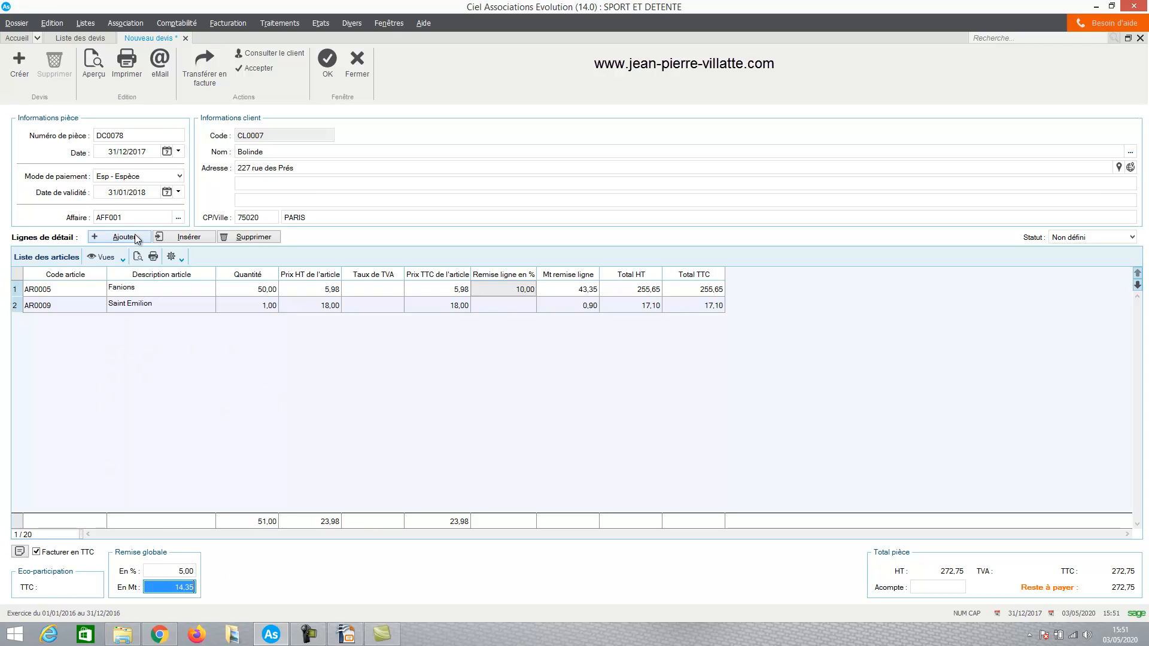
Save the quote and preview it with the Devis demo template, closing the preview after viewing the detail lines
click(94, 62)
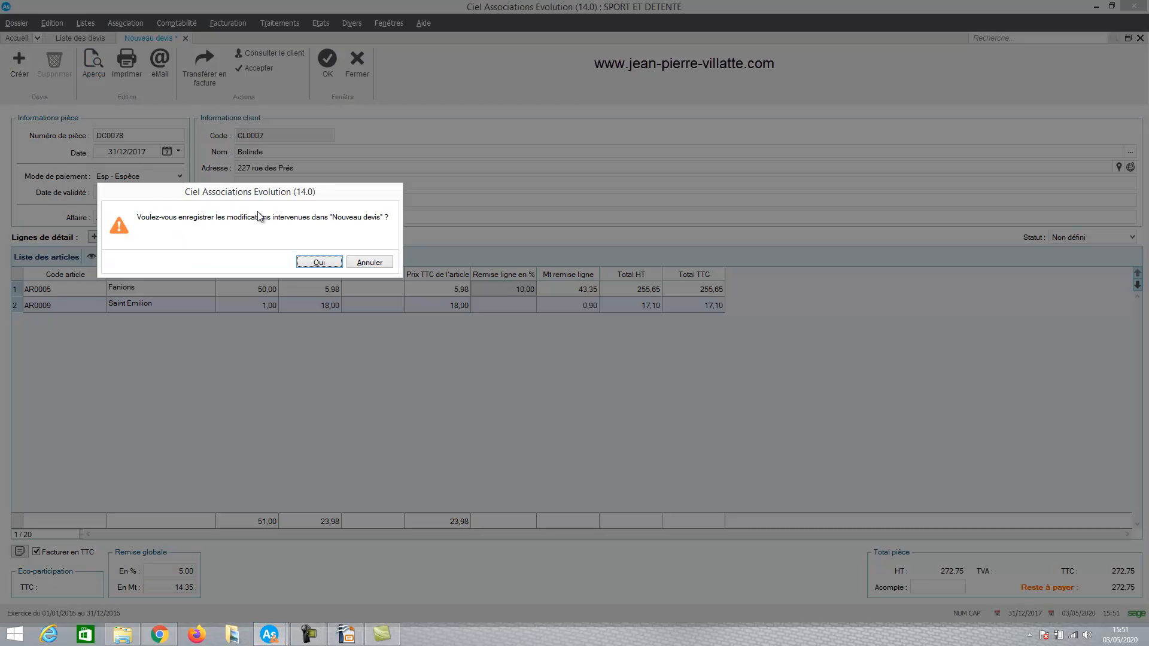
click(319, 262)
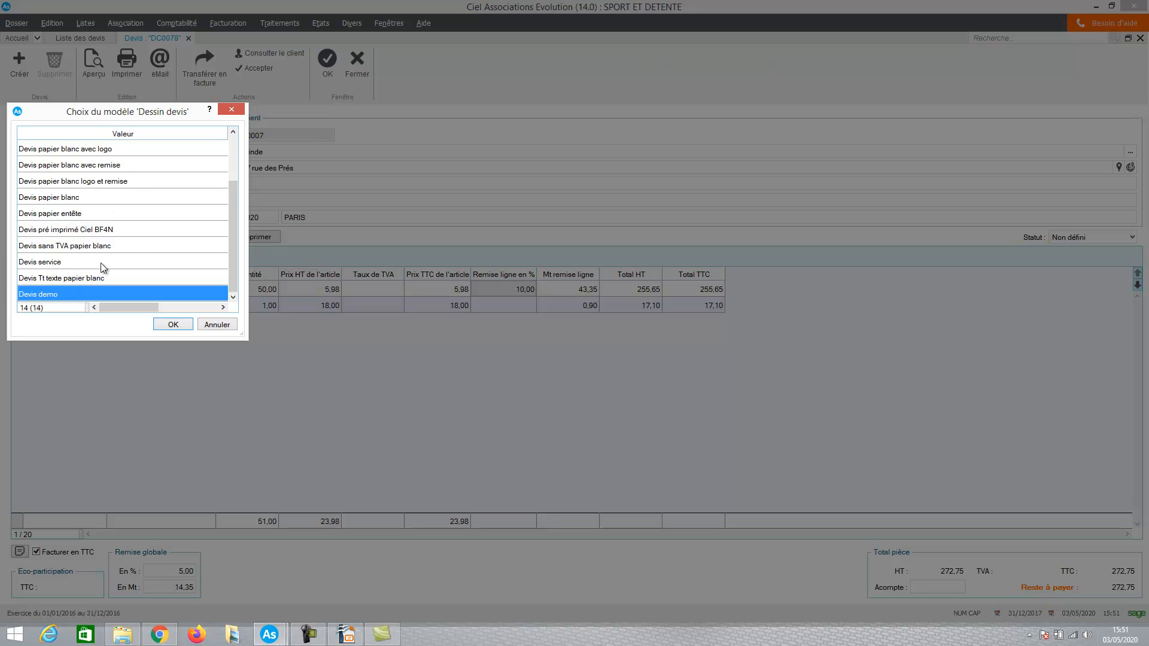
click(173, 325)
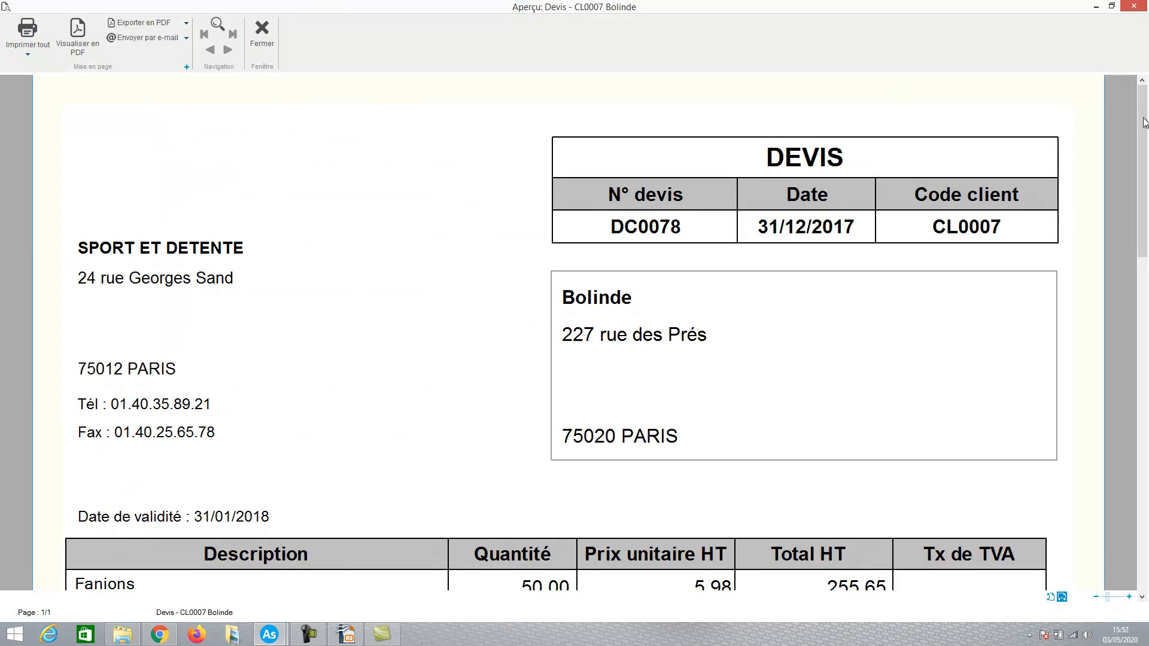
mouse_move(1144, 123)
mouse_down()
mouse_move(1138, 498)
mouse_move(1139, 210)
mouse_move(1125, 212)
mouse_up()
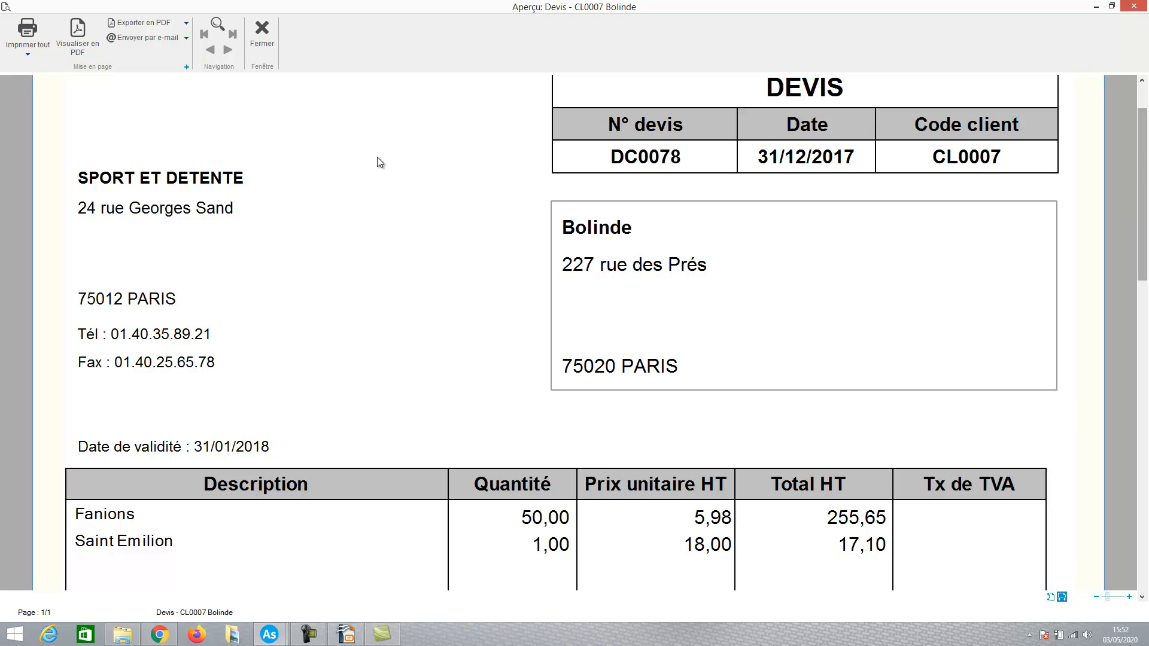
click(266, 31)
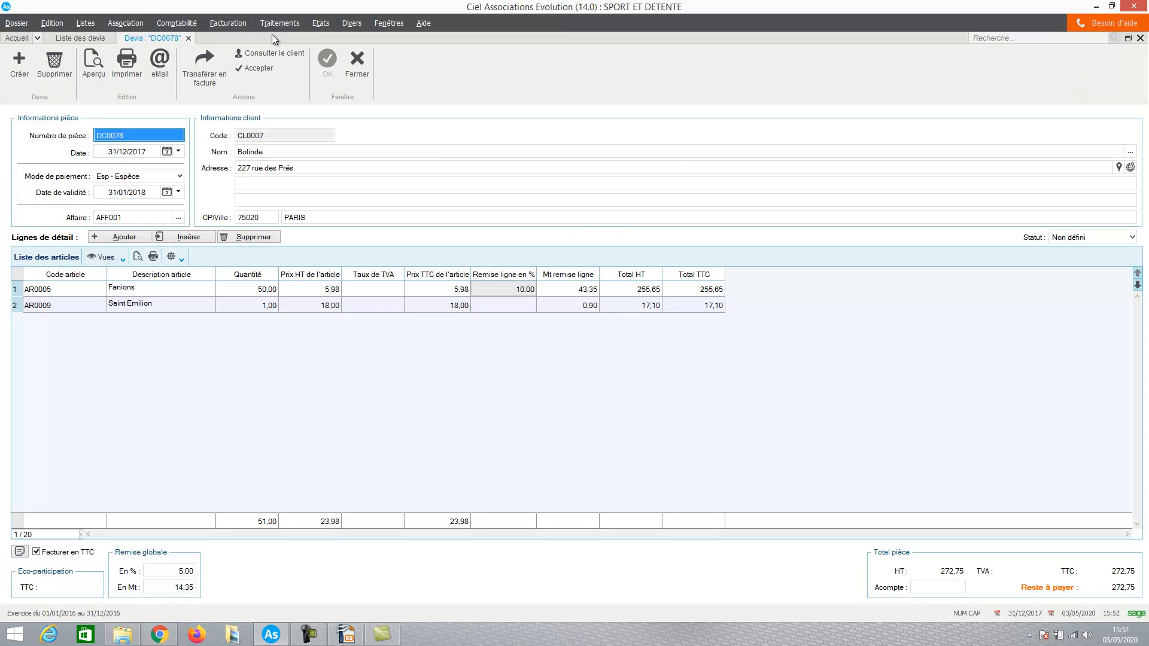
Examine the recipient and message fields of the quote's e-mail form without sending anything
click(160, 66)
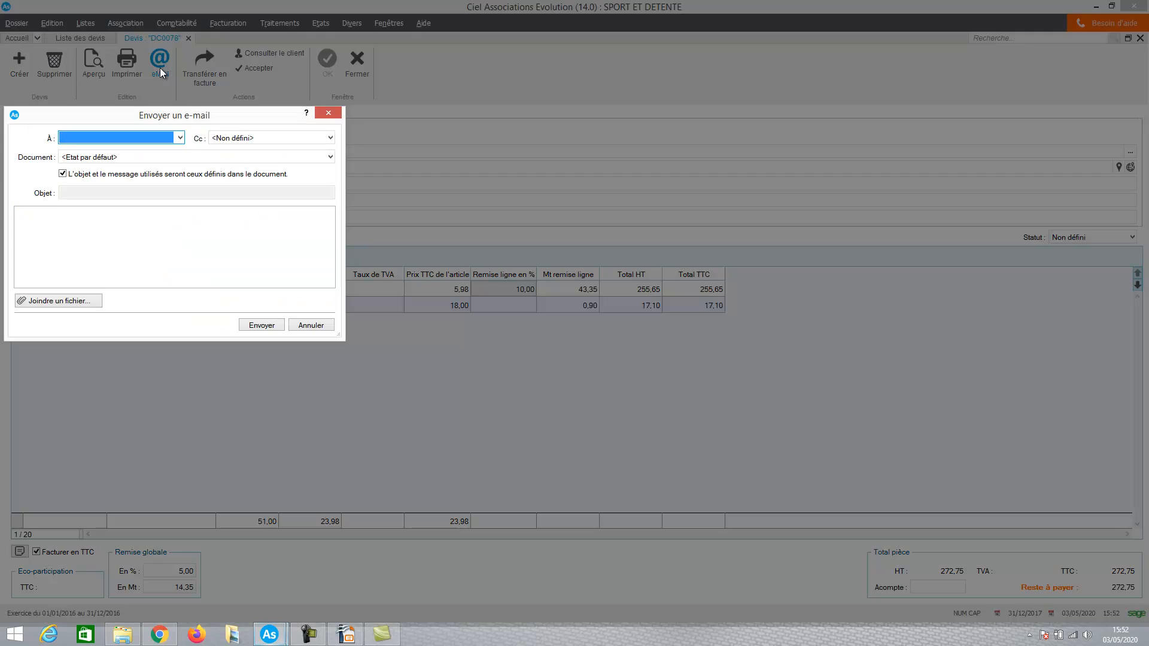
click(180, 136)
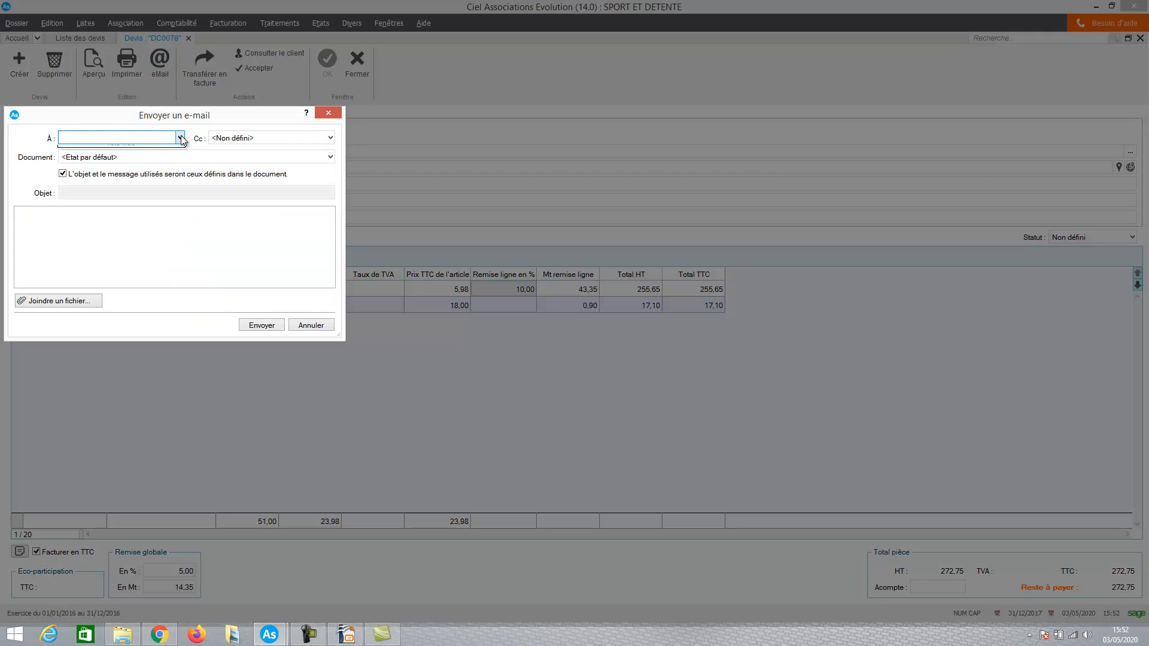
click(147, 137)
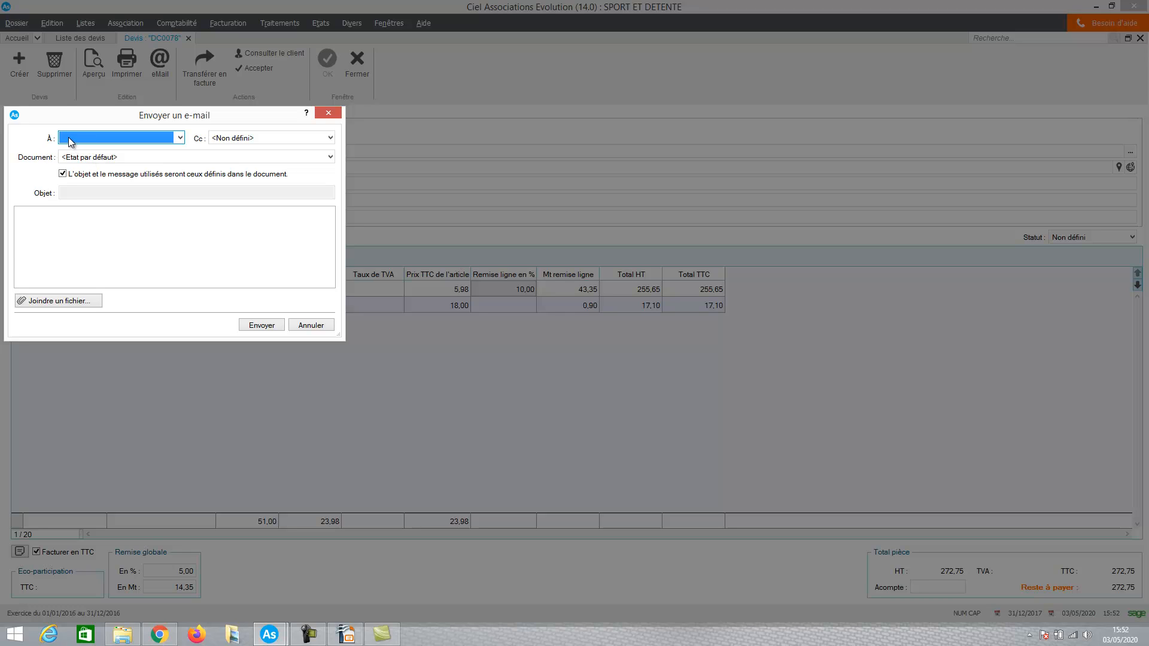
click(60, 225)
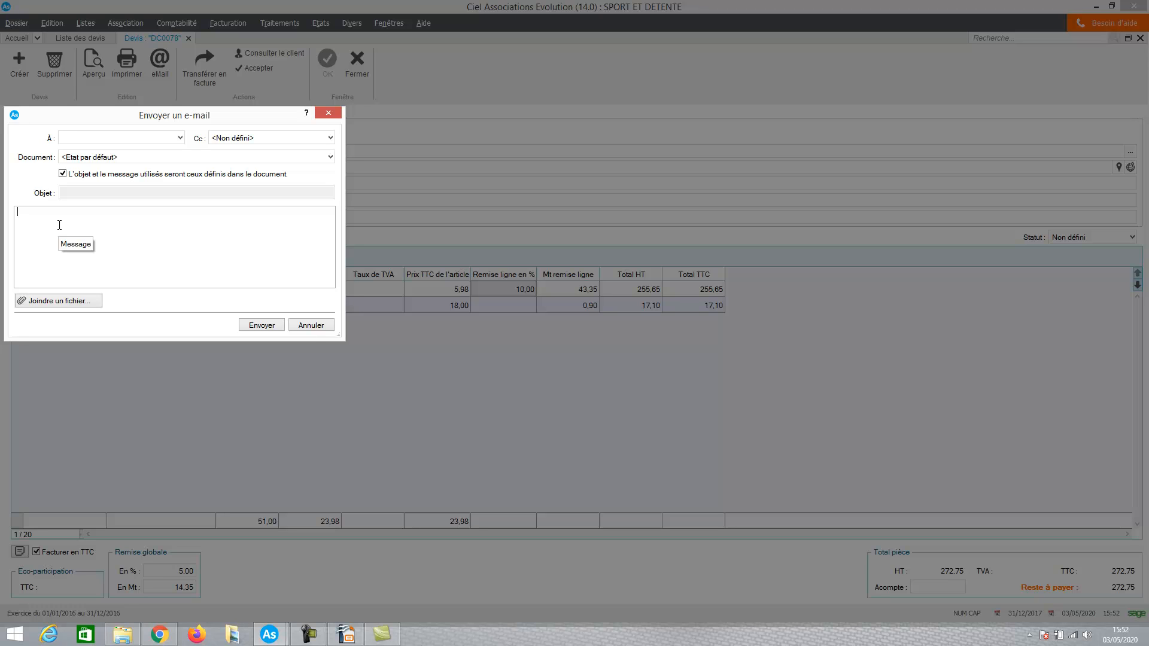
click(310, 328)
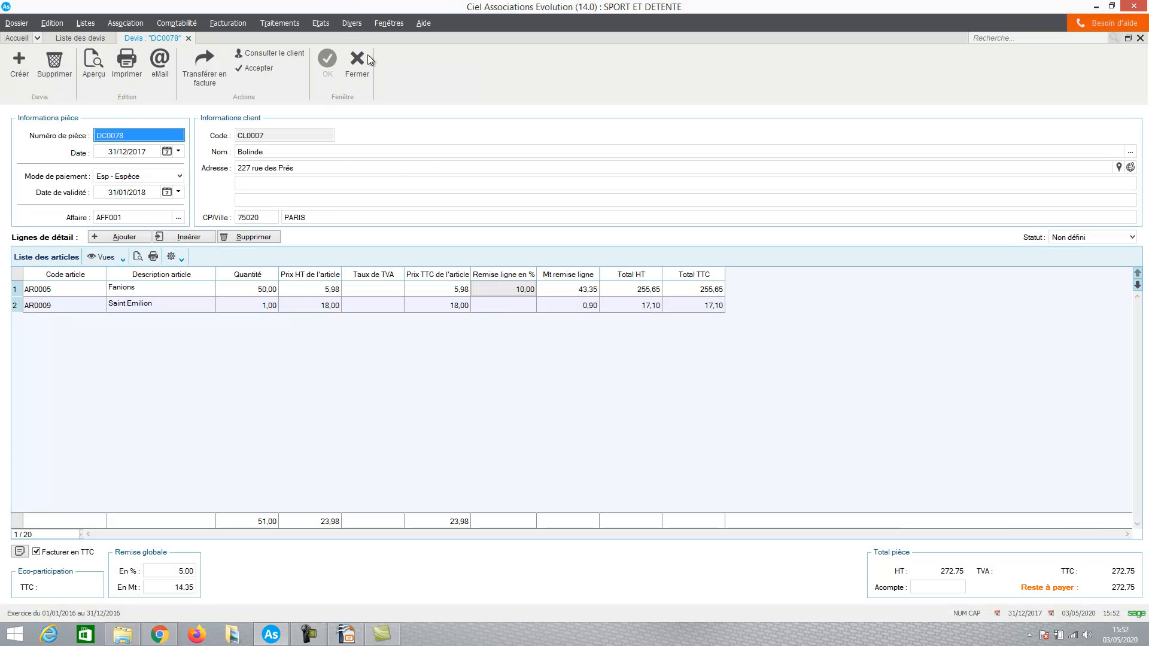
Close the saved quote and create another in Saisie 'Document' mode for the first listed customer
click(359, 70)
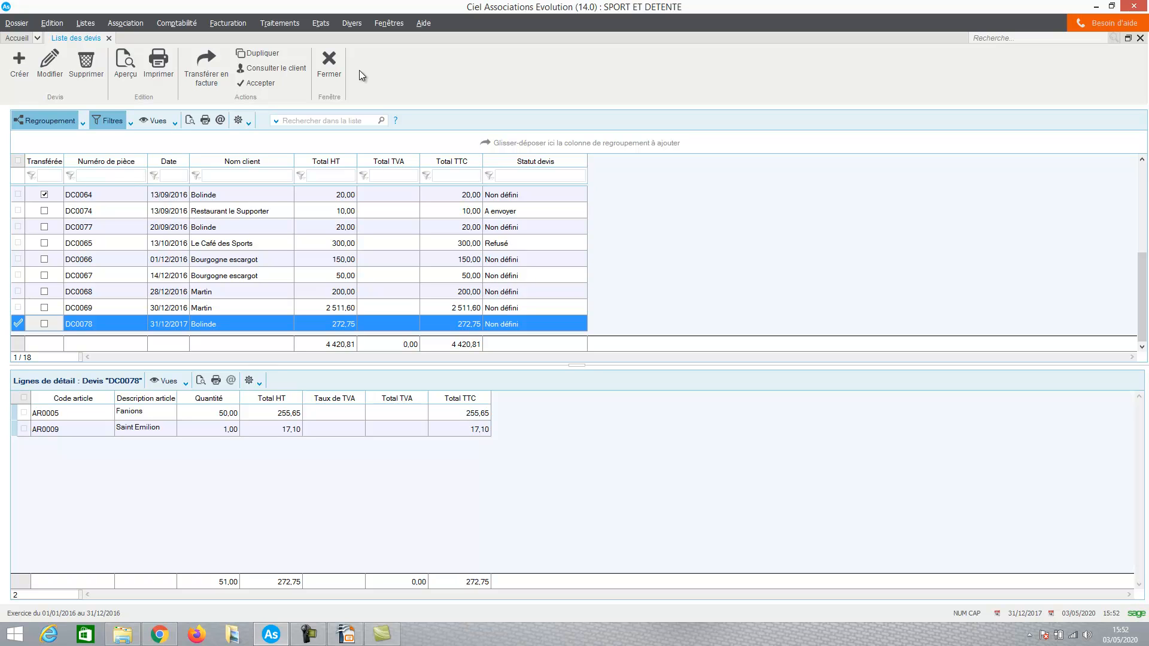
click(19, 66)
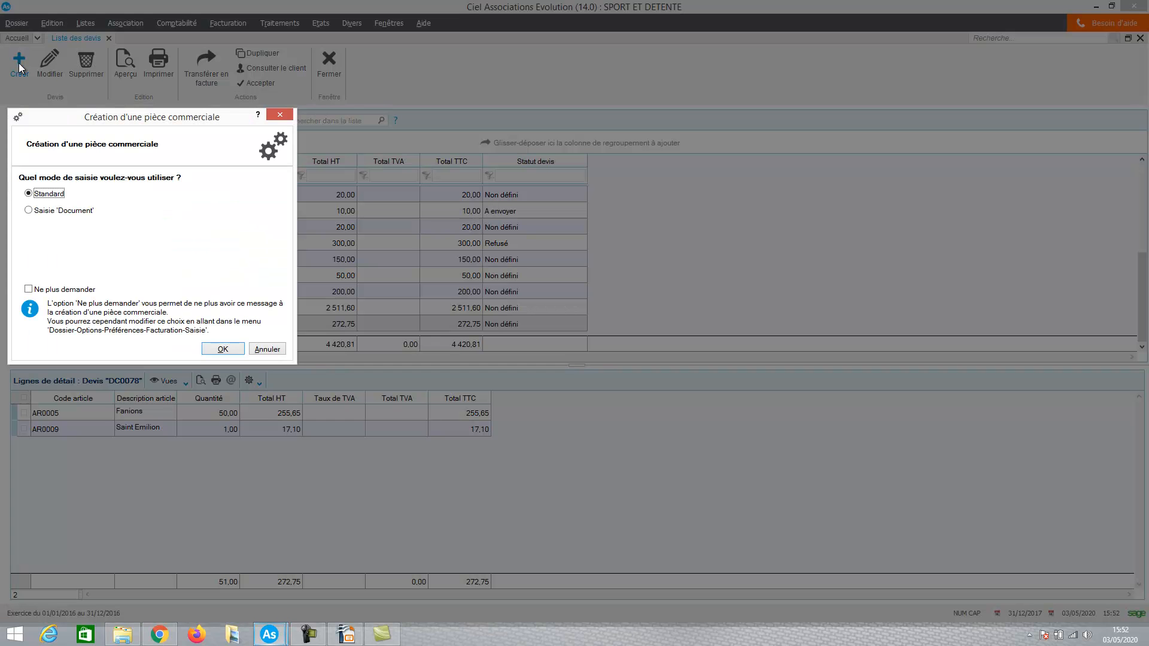
click(51, 213)
click(214, 349)
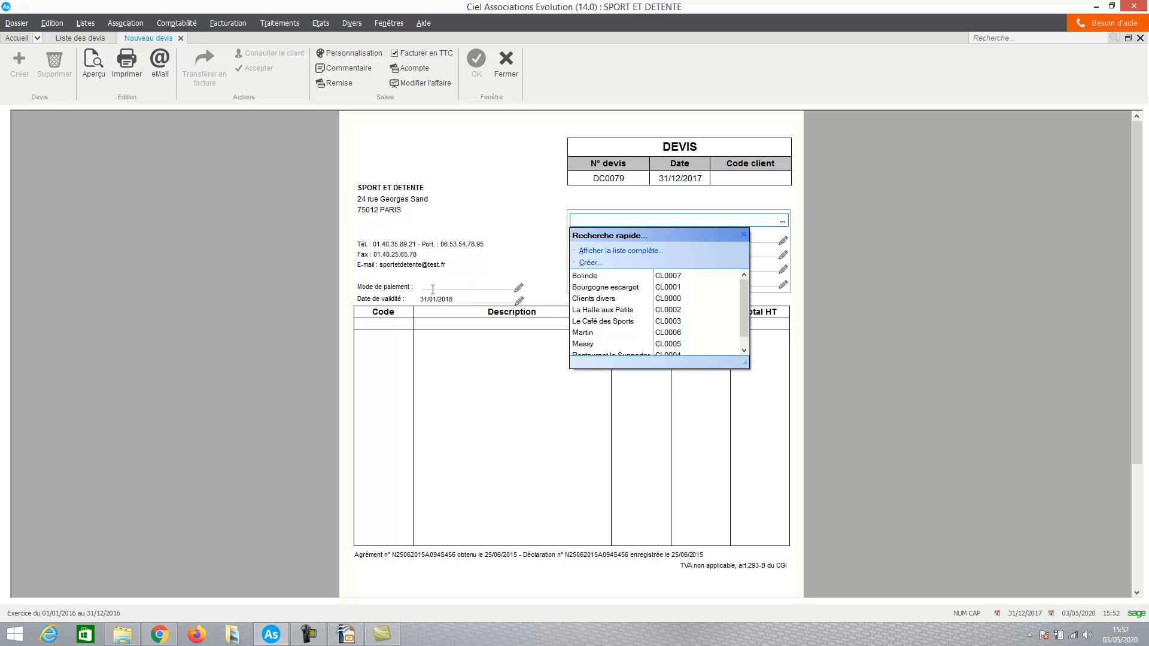
click(585, 276)
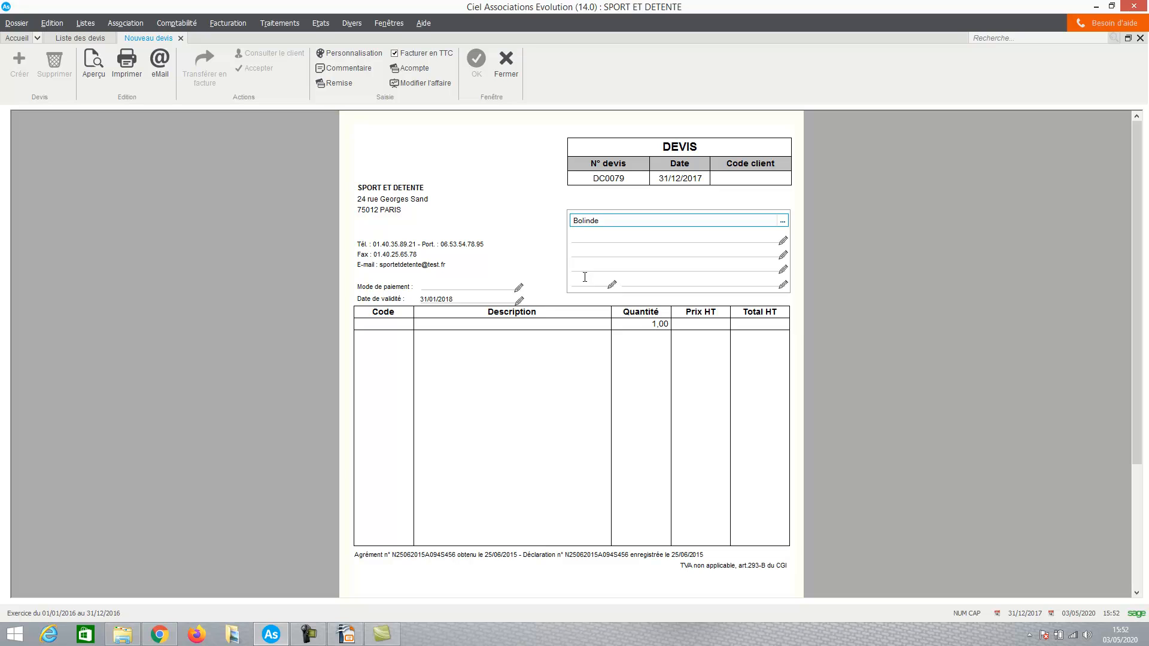
click(579, 251)
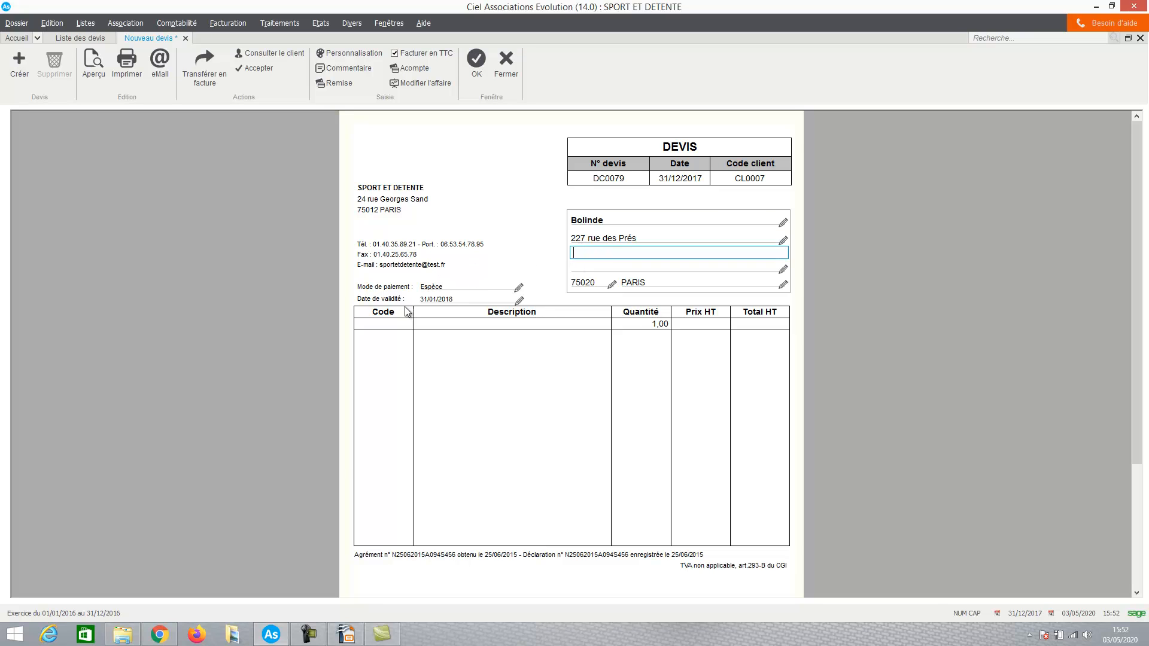
Add the article Fanions (AR0005) to the quote's first line with a quantity of 50, and check the totals
click(385, 325)
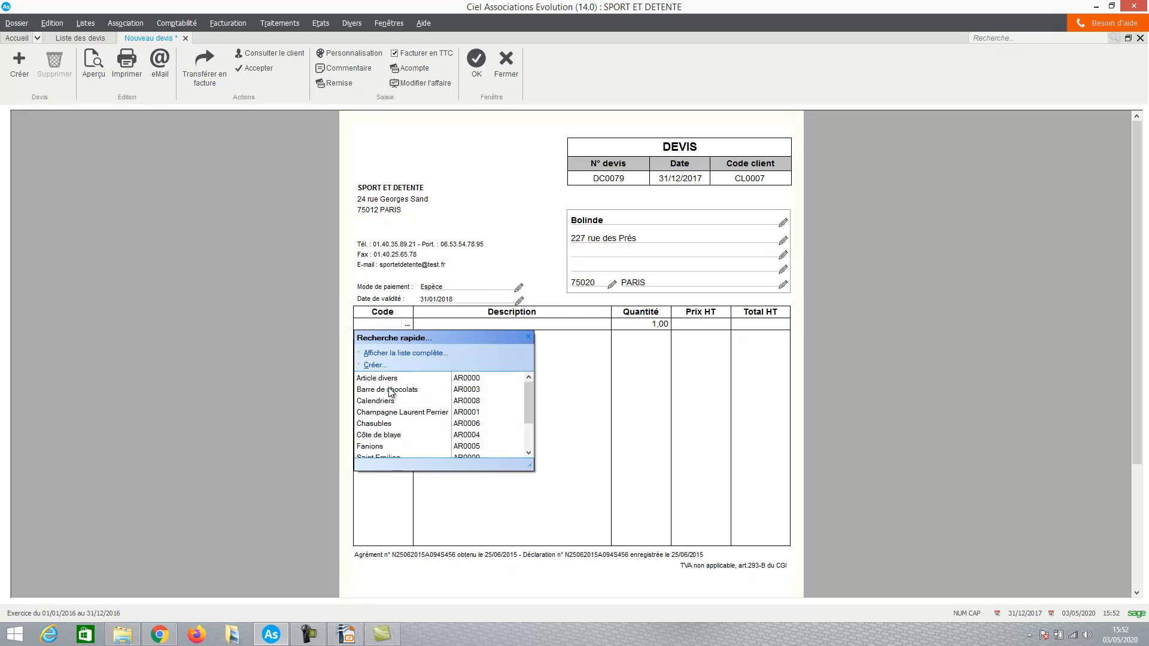
click(378, 446)
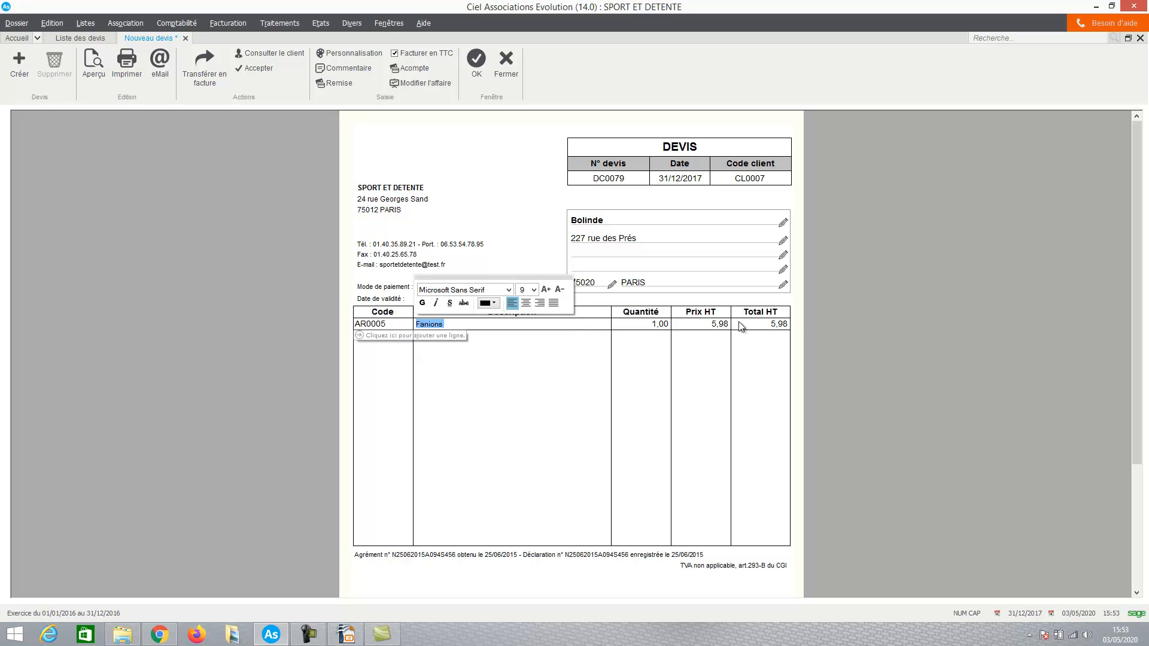
click(642, 325)
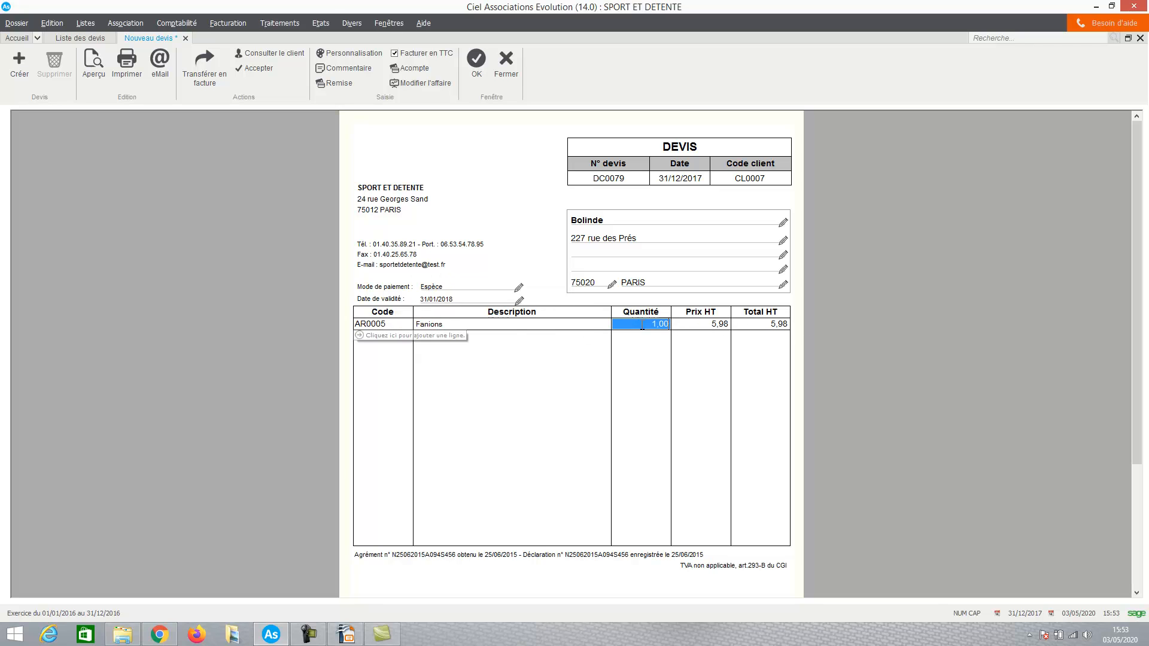
text(50)
key(Tab)
drag(1138, 192, 1135, 335)
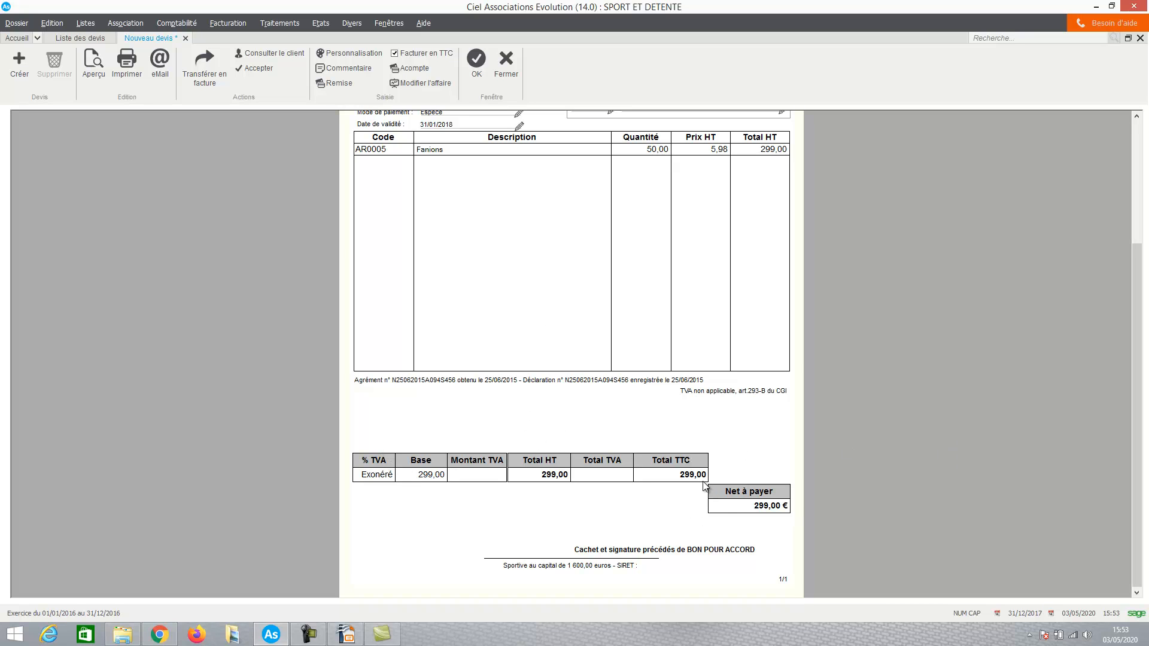
drag(1139, 464, 1138, 335)
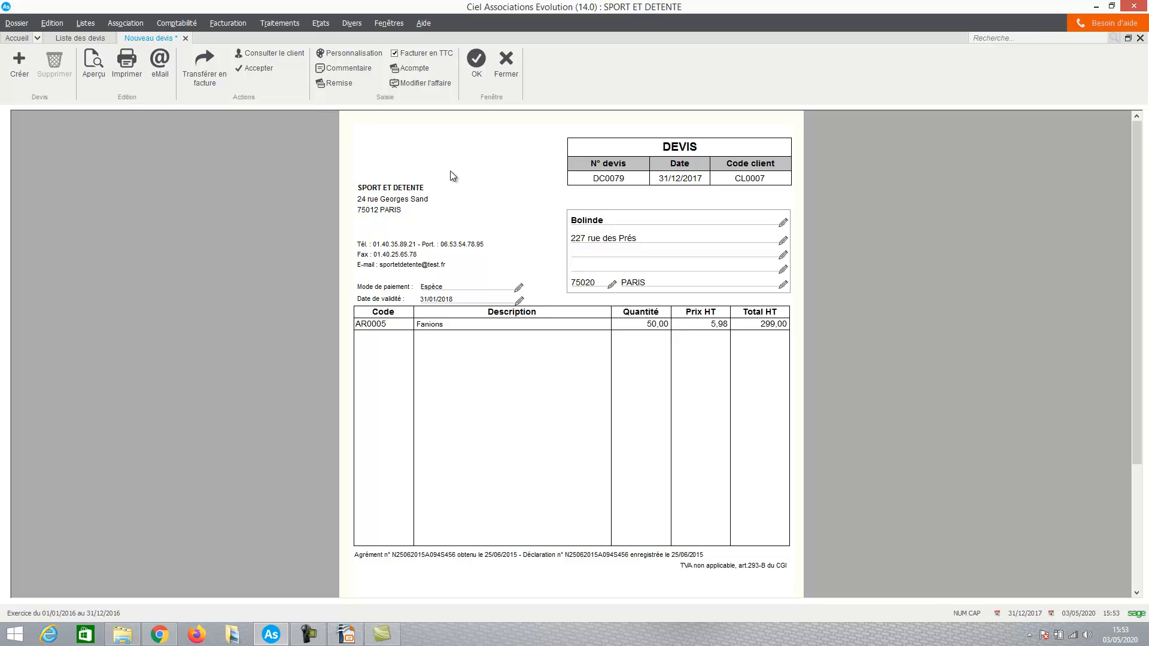
Save the quote while opening its print preview, view it, and close both the preview and the quote
click(92, 64)
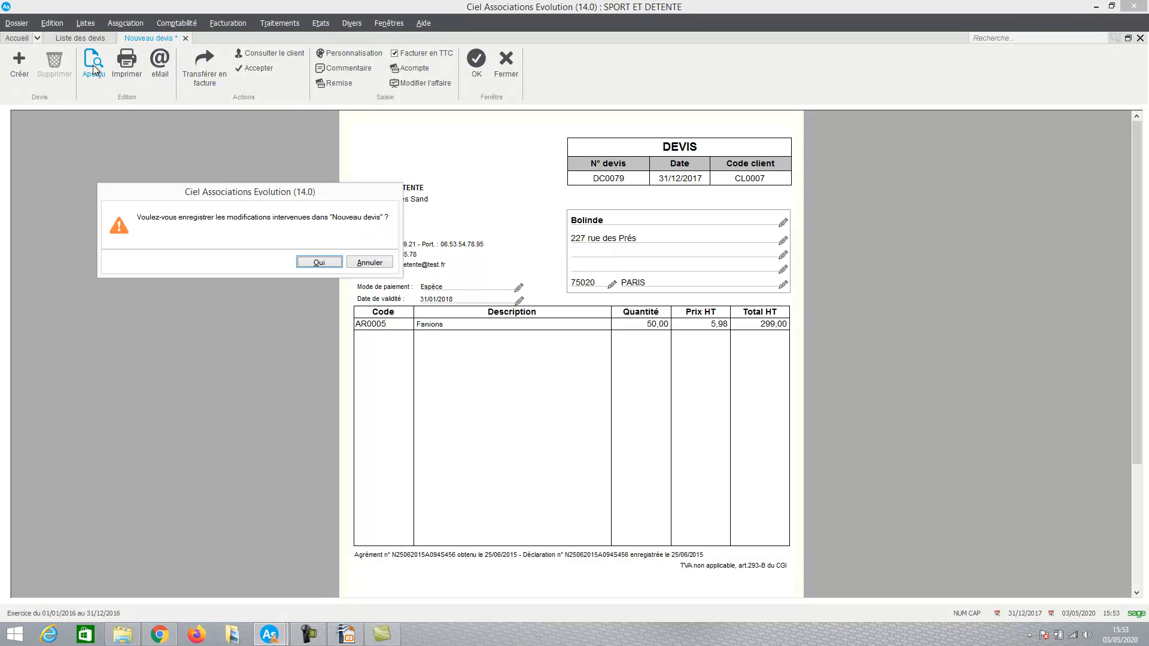
click(306, 261)
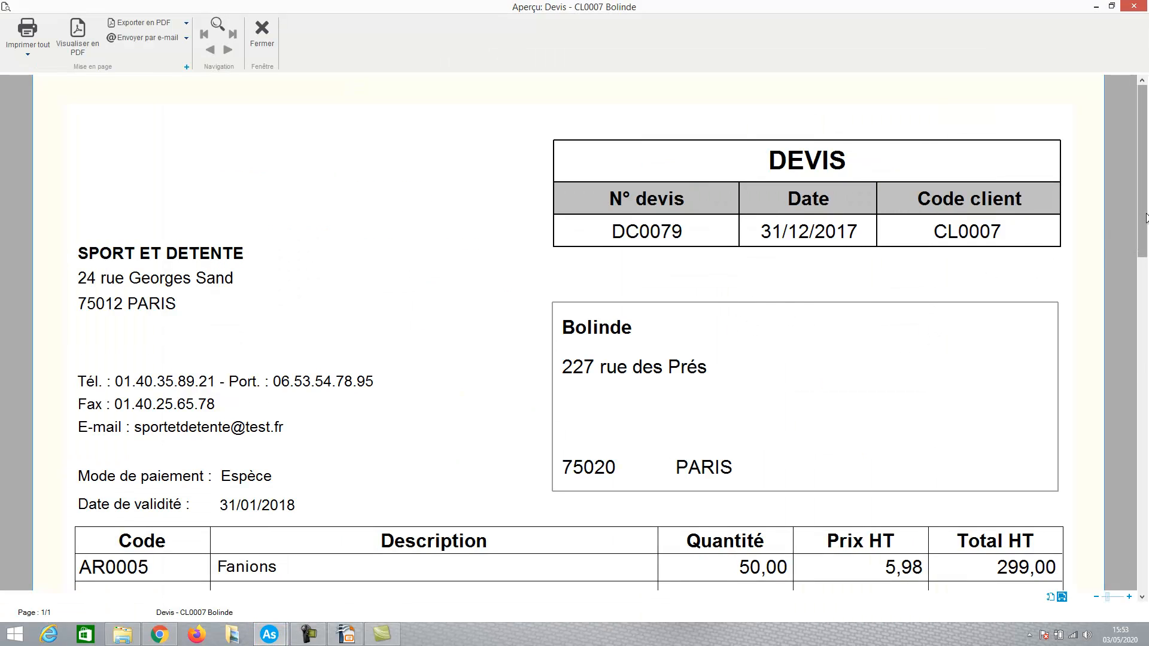
drag(1144, 220, 1135, 189)
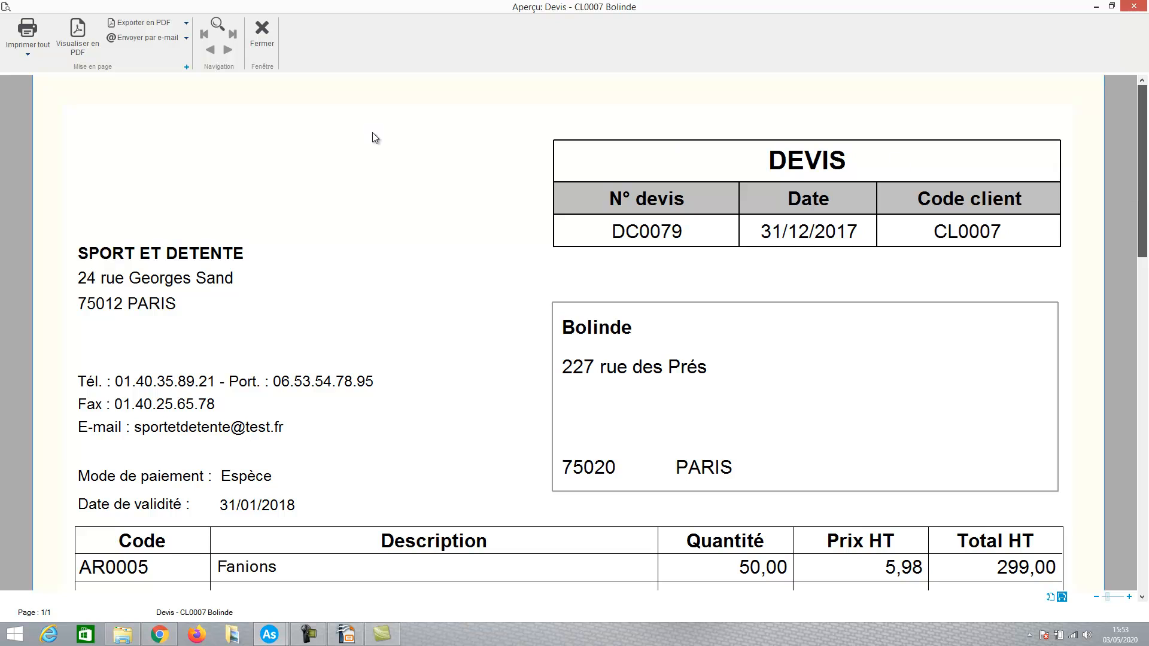
click(266, 45)
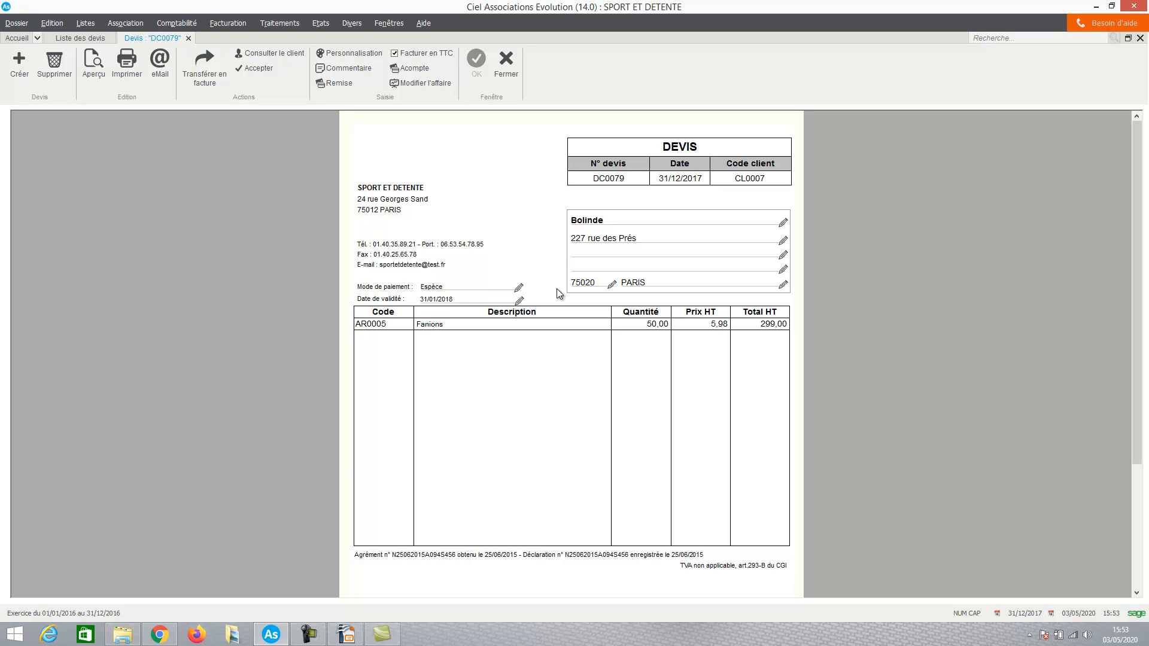
click(508, 65)
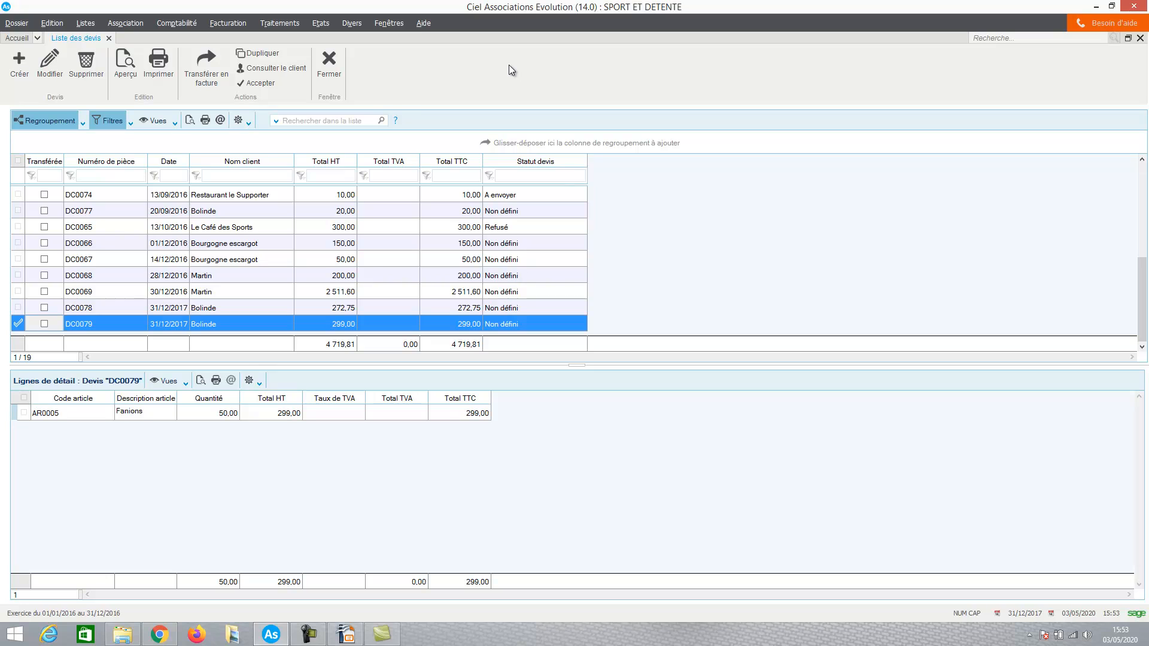